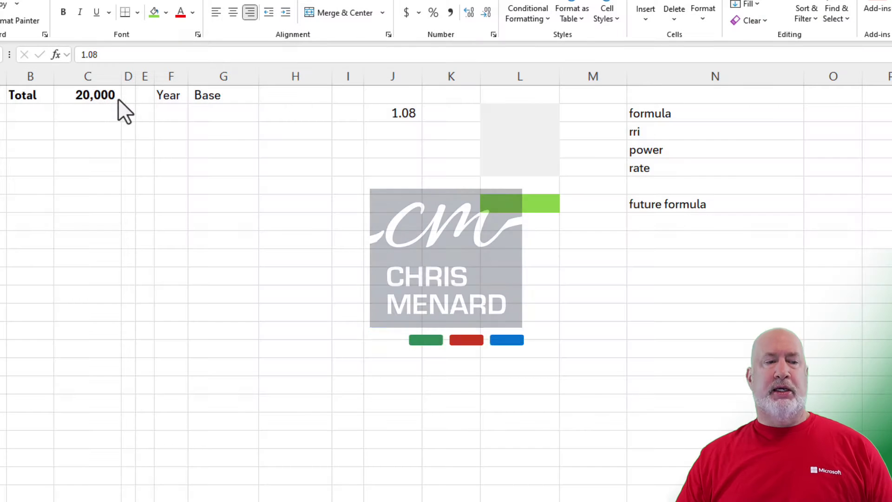
Step: Enter year numbers 1 and 2 at the top of the Year column
{"action": "left_click", "coordinate": [113, 95]}
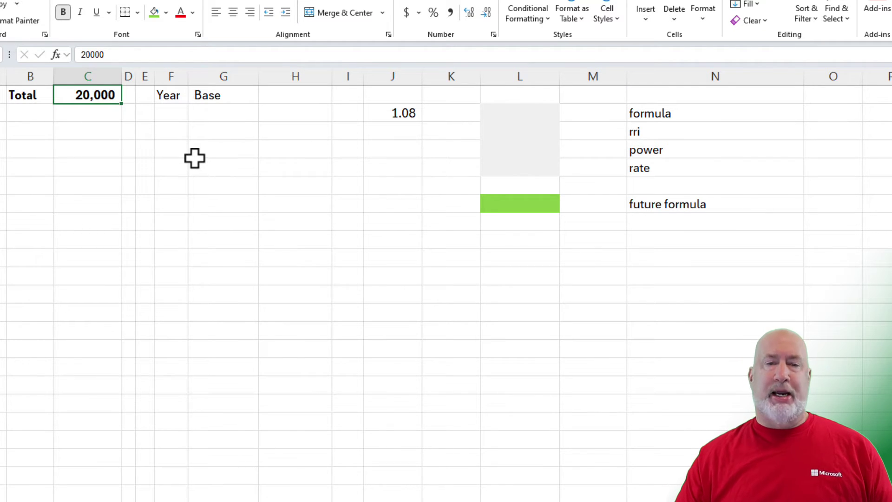
{"action": "left_click", "coordinate": [383, 115]}
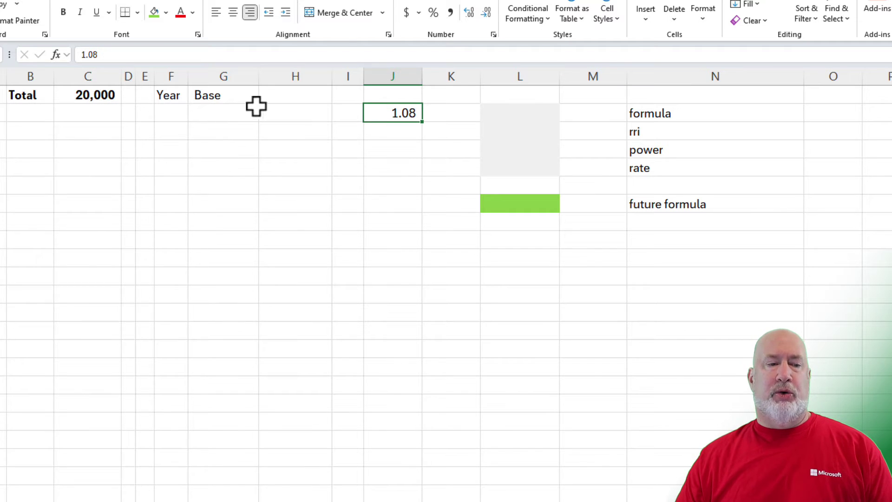
{"action": "left_click", "coordinate": [177, 117]}
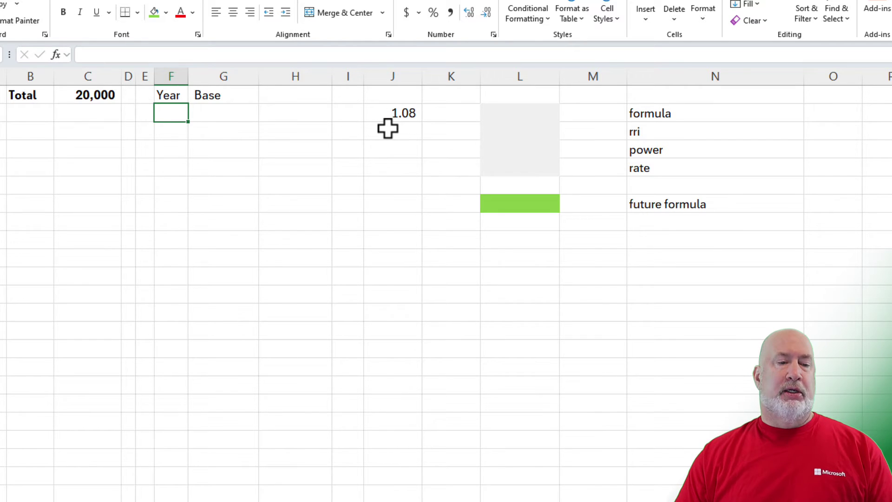
{"action": "type", "text": "1"}
{"action": "key", "text": "Return"}
{"action": "type", "text": "2"}
{"action": "key", "text": "Tab"}
Step: Enter base years 2024 and 2025 beside years 1 and 2
{"action": "key", "text": "Up"}
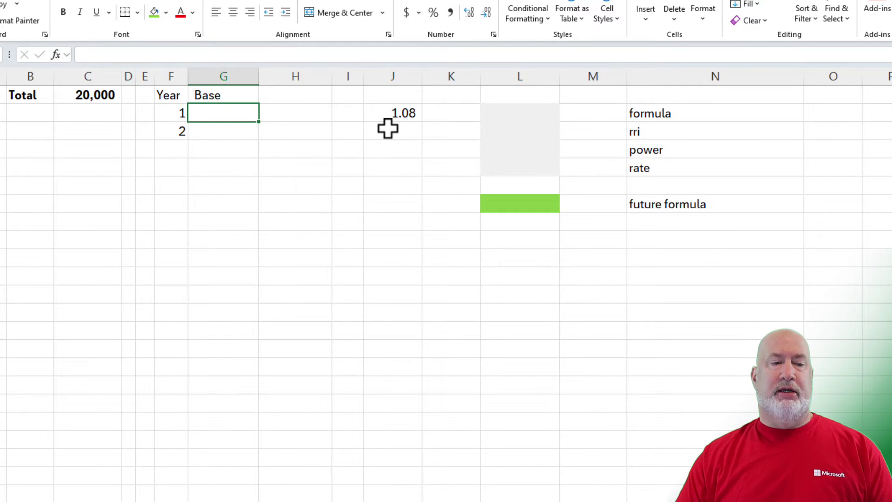
{"action": "type", "text": "2024"}
{"action": "key", "text": "Return"}
{"action": "type", "text": "2"}
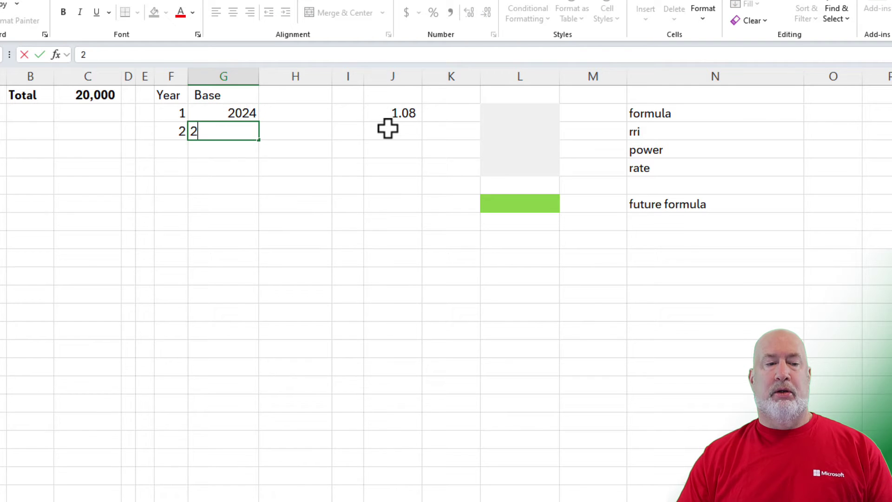
{"action": "type", "text": "025"}
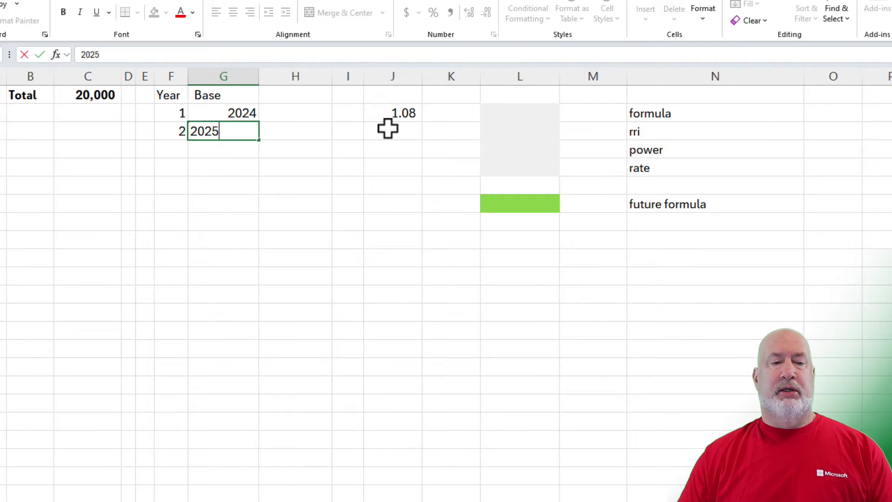
{"action": "key", "text": "Return"}
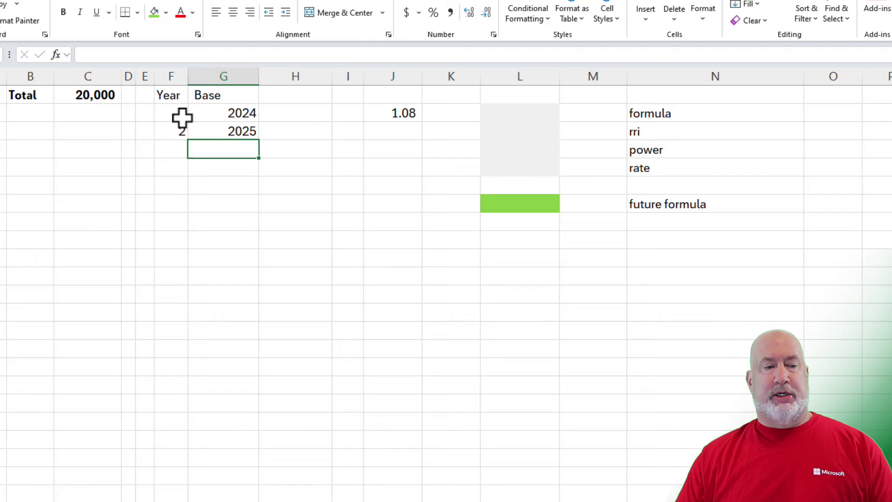
Step: Fill both series down to year 10 (2033), deleting the extra year 11 / 2034 row
{"action": "left_click_drag", "start_coordinate": [182, 119], "coordinate": [274, 299]}
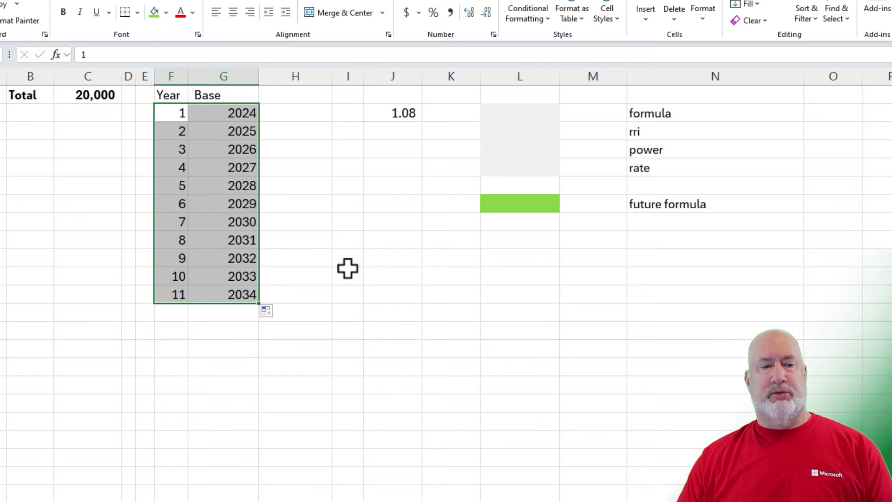
{"action": "left_click_drag", "start_coordinate": [162, 295], "coordinate": [235, 293]}
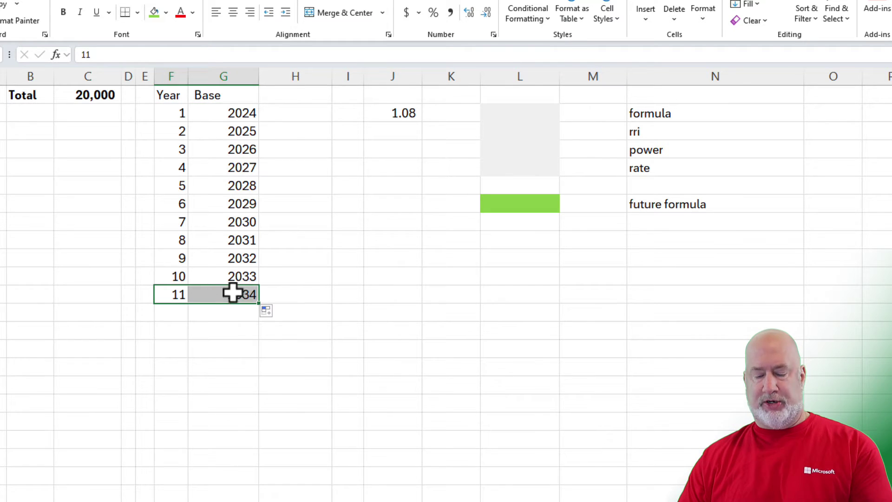
{"action": "key", "text": "Delete"}
{"action": "left_click", "coordinate": [301, 91]}
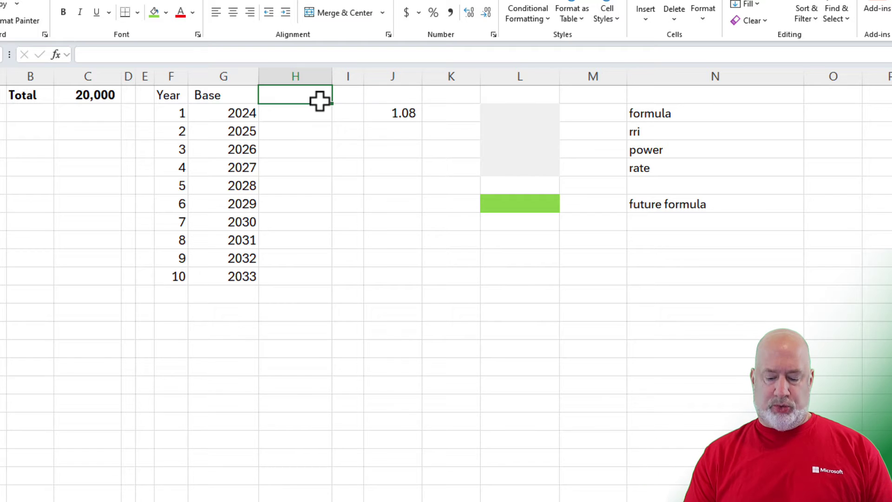
Step: Link H1 to the 20,000 total with =C1
{"action": "type", "text": "="}
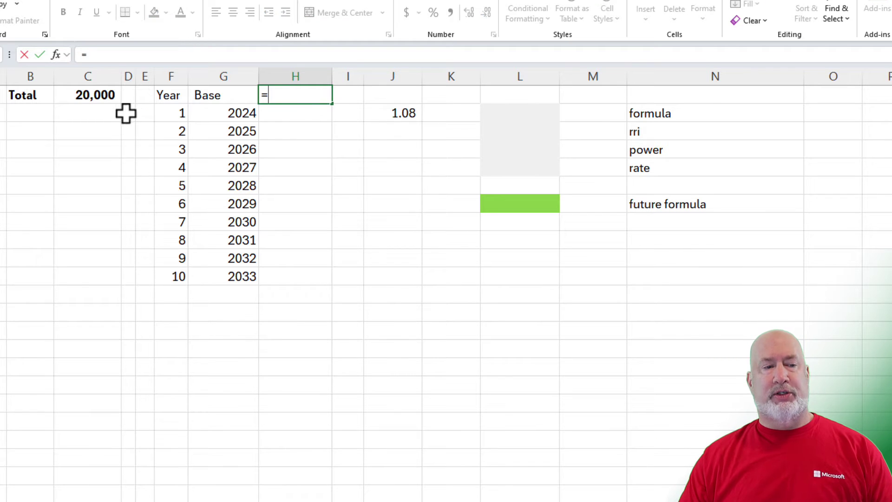
{"action": "left_click", "coordinate": [102, 95]}
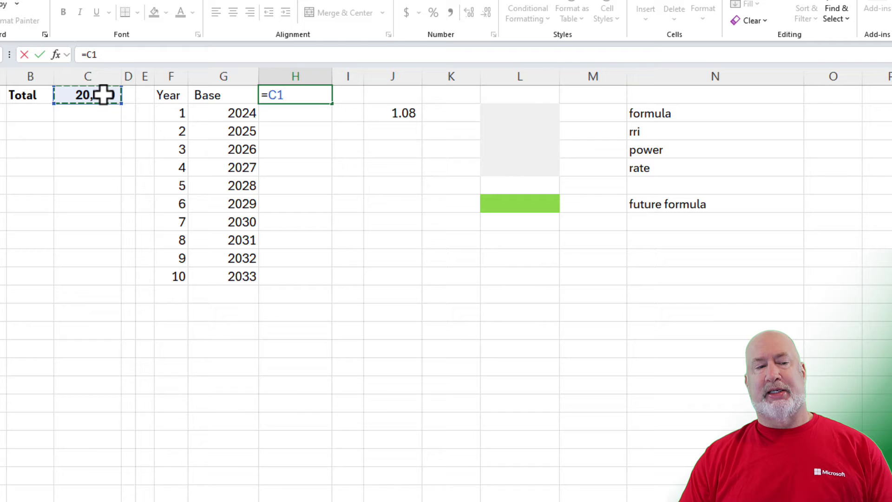
{"action": "key", "text": "ctrl+Return"}
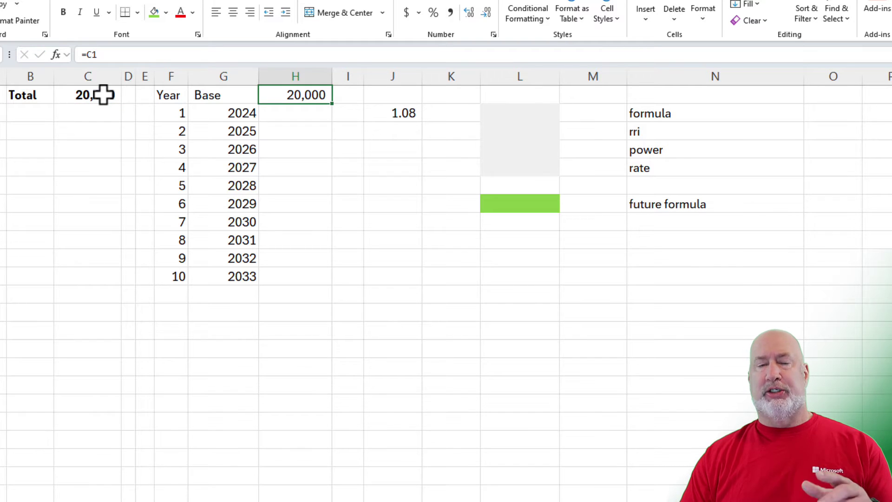
Step: Enter =H1*$J$2 in H2 to grow the amount by the 1.08 factor
{"action": "left_click", "coordinate": [280, 116]}
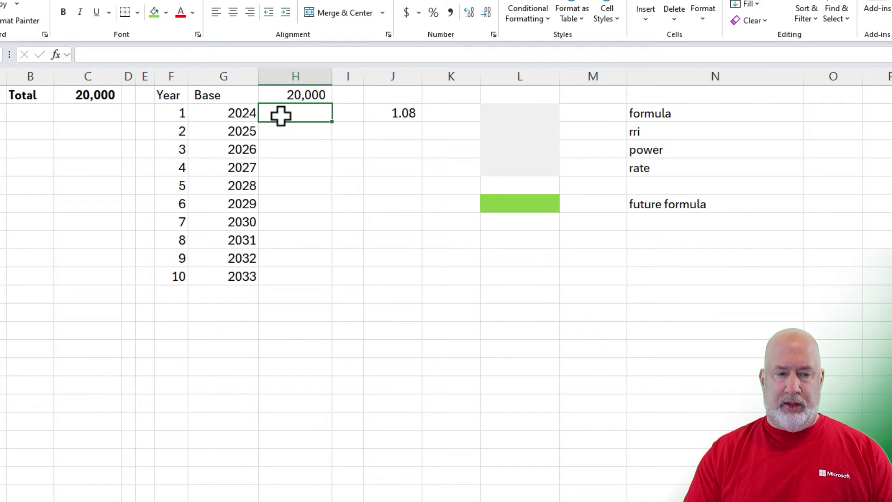
{"action": "type", "text": "="}
{"action": "key", "text": "Up"}
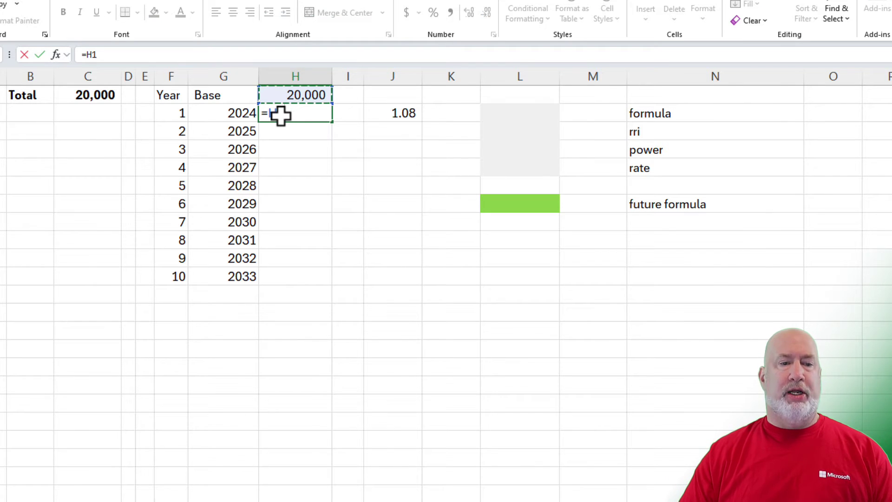
{"action": "type", "text": "*"}
{"action": "left_click", "coordinate": [400, 113]}
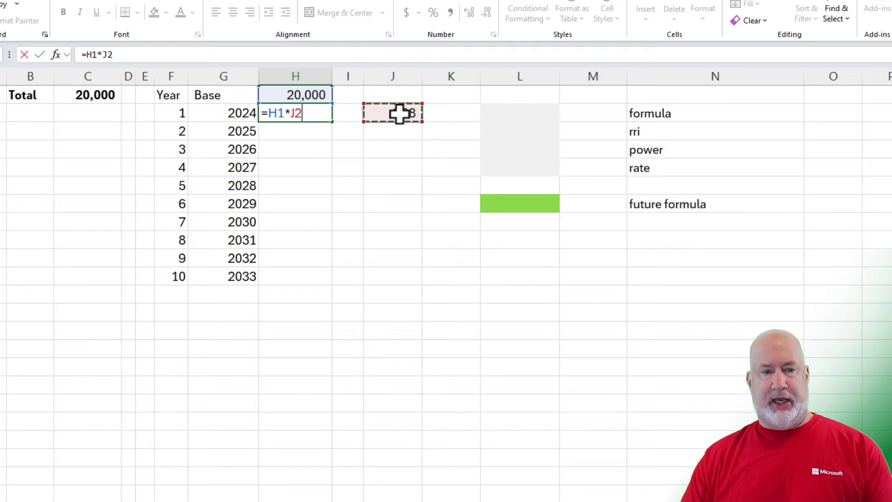
{"action": "key", "text": "F4"}
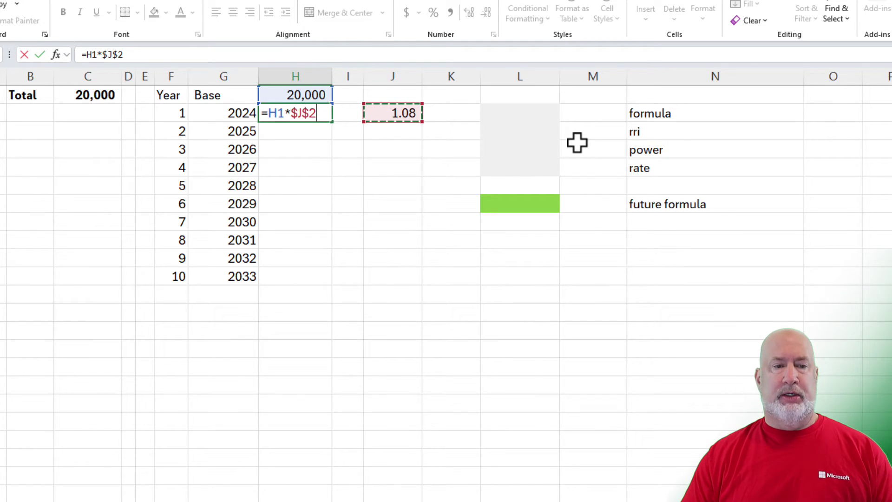
{"action": "key", "text": "ctrl+Return"}
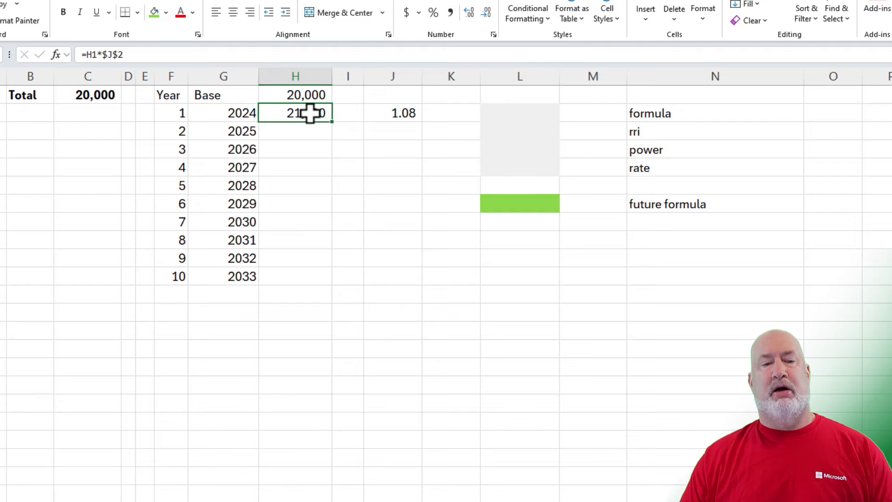
Step: Fill the growth formula down through year 10 and check the 43,178 result
{"action": "double_click", "coordinate": [334, 123]}
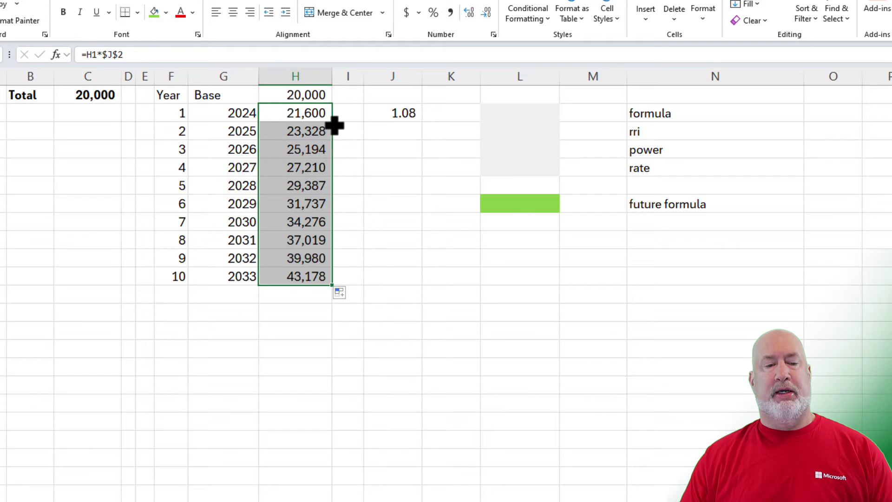
{"action": "left_click", "coordinate": [305, 276]}
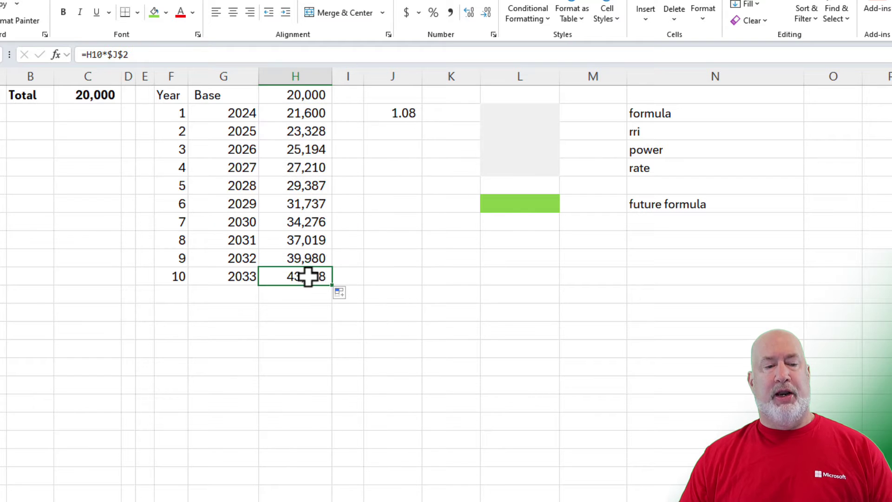
{"action": "left_click", "coordinate": [182, 274]}
{"action": "left_click", "coordinate": [266, 273]}
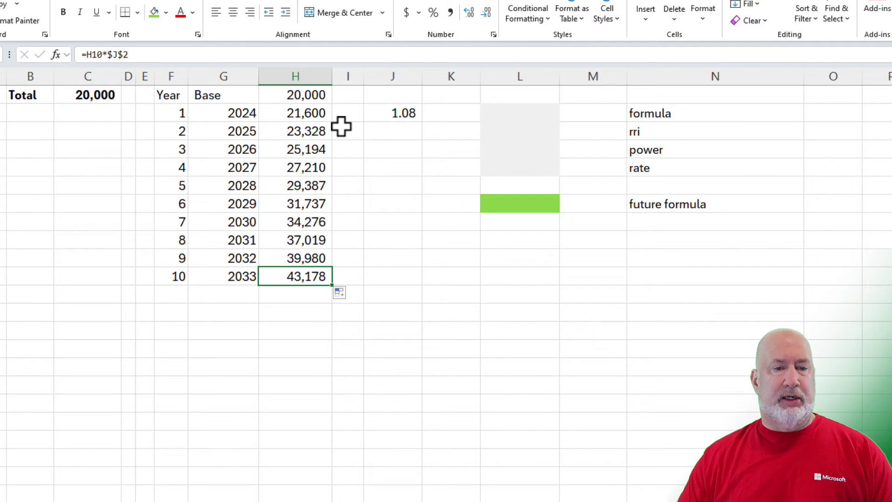
{"action": "left_click", "coordinate": [387, 129]}
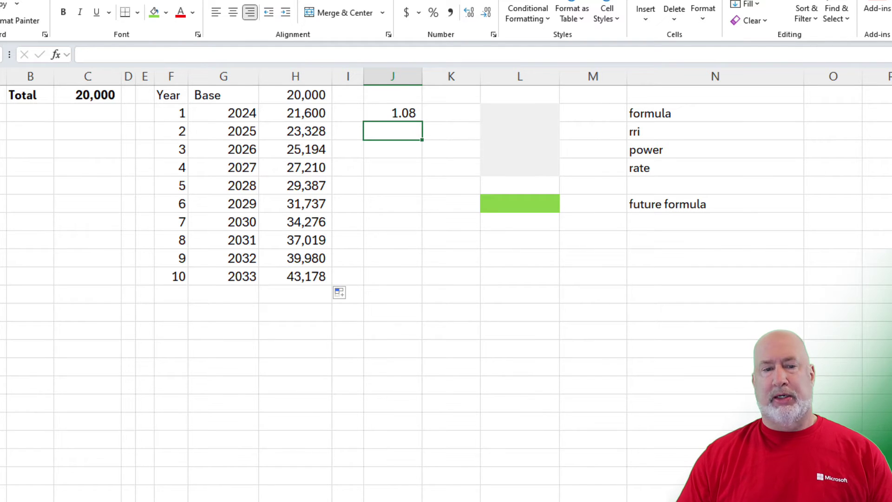
{"action": "type", "text": "72"}
{"action": "key", "text": "Return"}
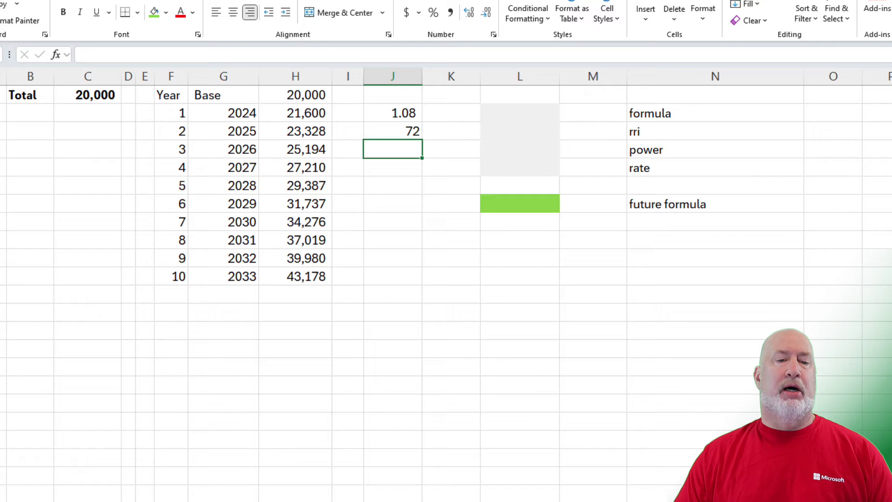
{"action": "type", "text": "8"}
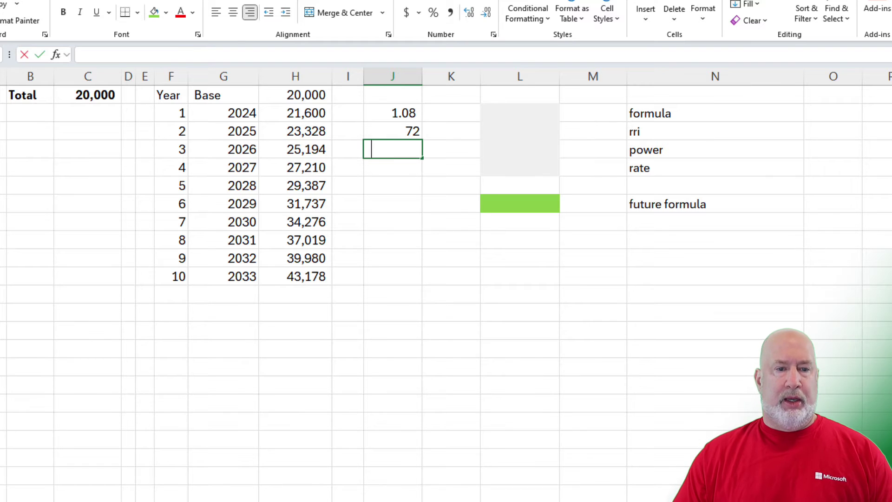
{"action": "key", "text": "Return"}
{"action": "type", "text": "+"}
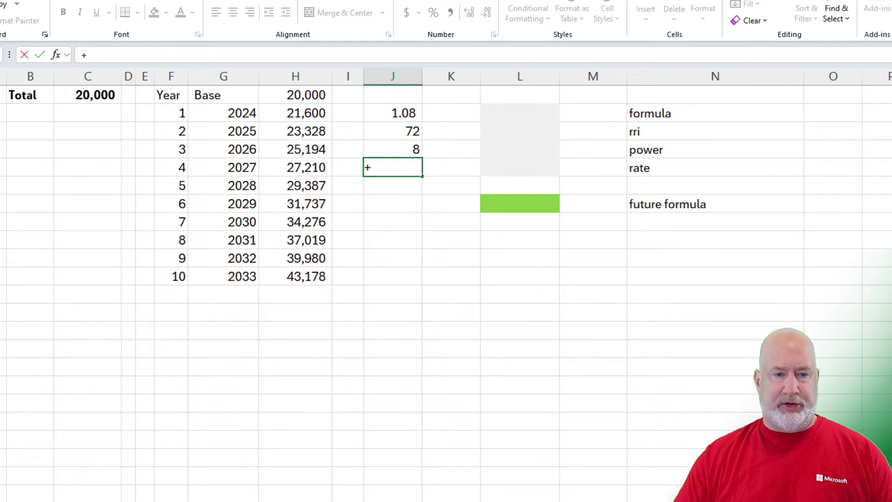
{"action": "key", "text": "Up"}
{"action": "key", "text": "Up"}
{"action": "type", "text": "/"}
{"action": "key", "text": "Up"}
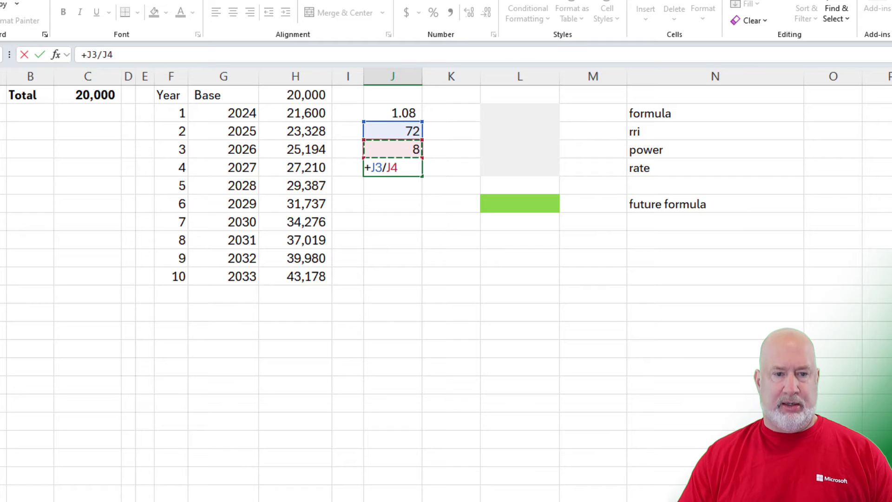
{"action": "key", "text": "Return"}
{"action": "key", "text": "Up"}
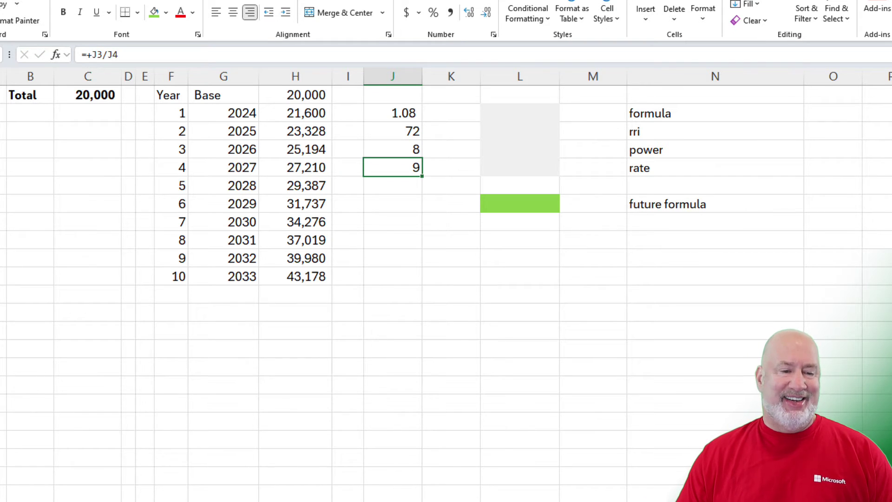
{"action": "left_click", "coordinate": [180, 260]}
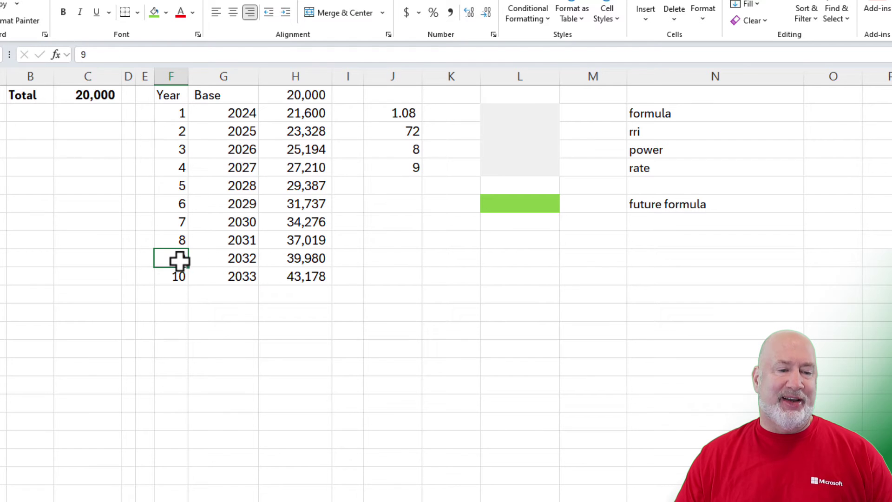
{"action": "left_click", "coordinate": [283, 259]}
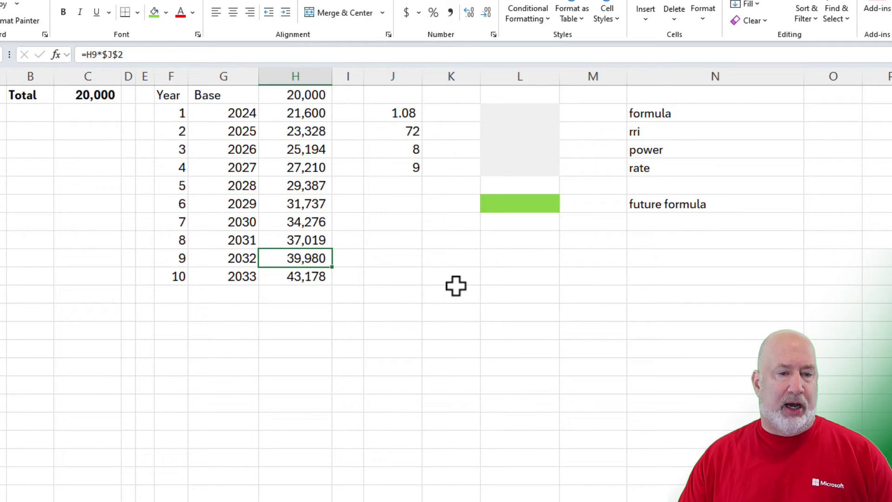
{"action": "left_click", "coordinate": [393, 134]}
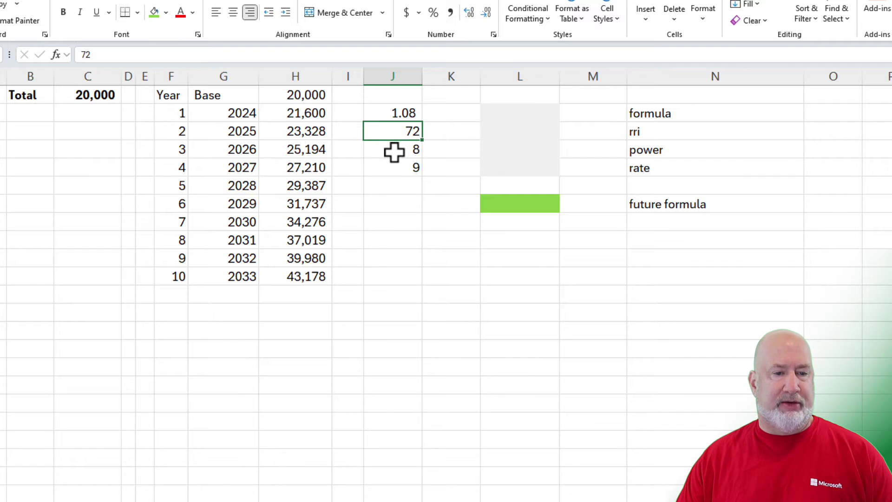
{"action": "left_click", "coordinate": [391, 147]}
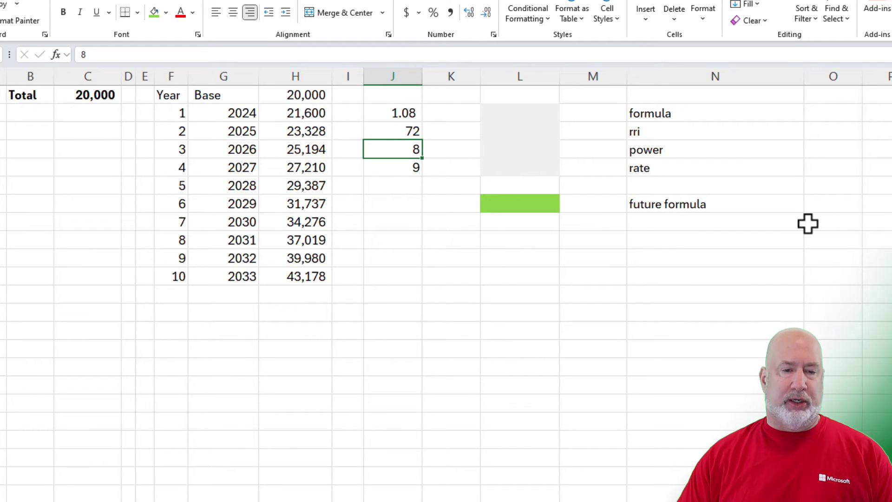
{"action": "type", "text": "7"}
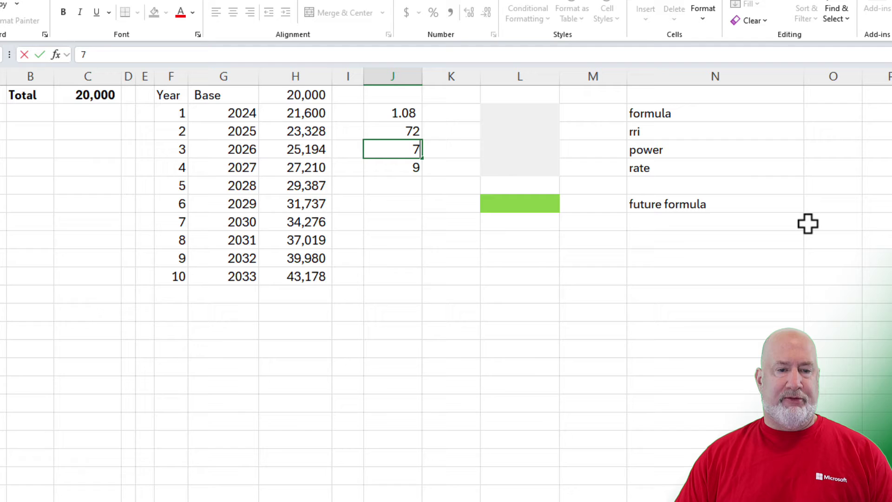
{"action": "key", "text": "Return"}
{"action": "key", "text": "Up"}
{"action": "key", "text": "Up"}
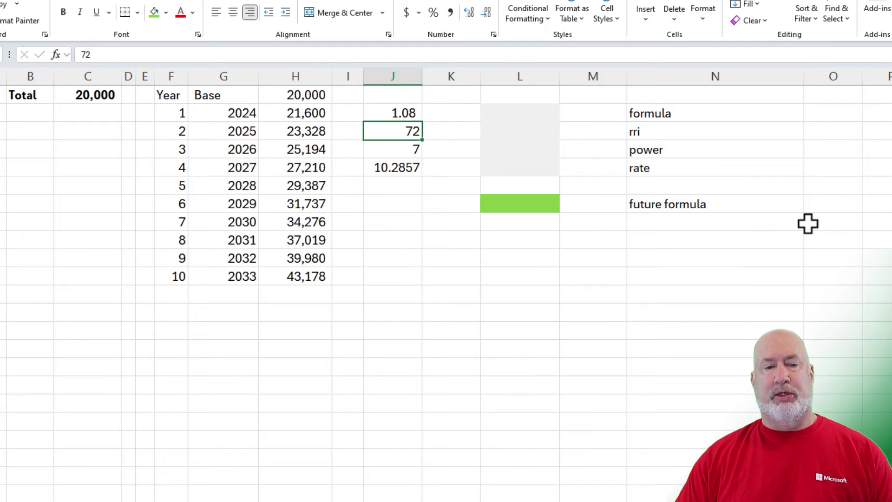
{"action": "key", "text": "Up"}
{"action": "type", "text": "1.07"}
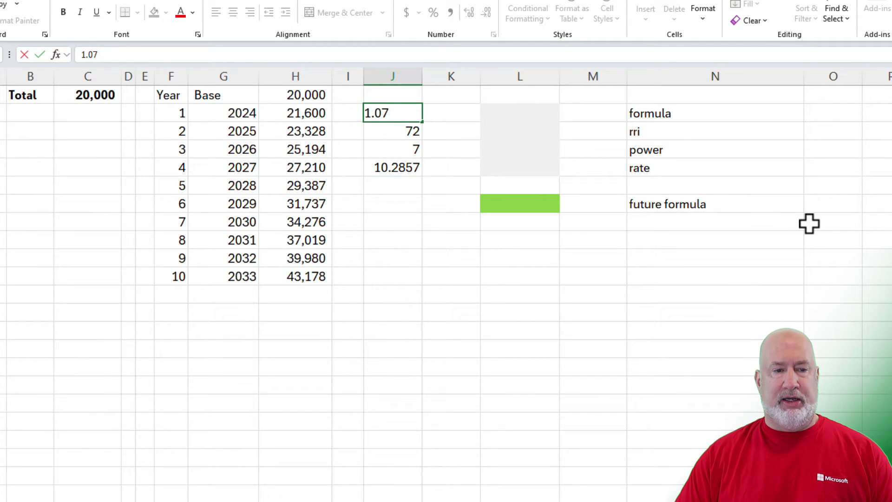
{"action": "key", "text": "Return"}
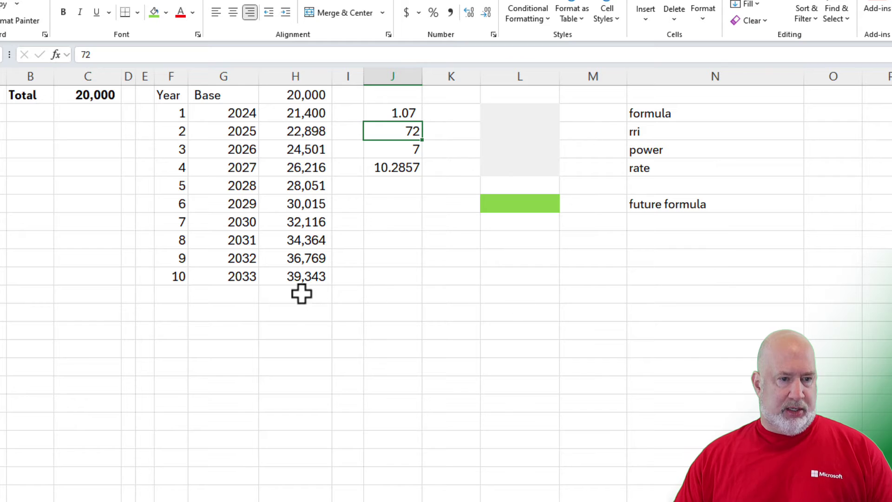
{"action": "left_click", "coordinate": [315, 276]}
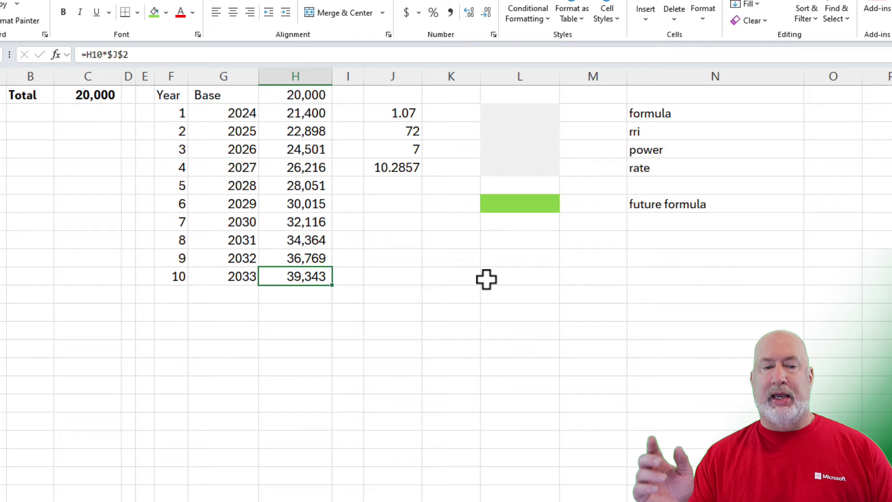
{"action": "key", "text": "ctrl+z"}
{"action": "key", "text": "ctrl+z"}
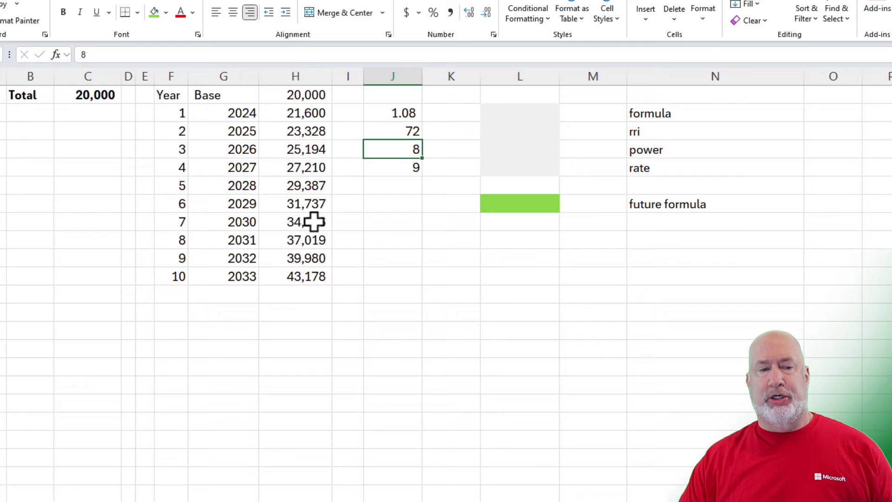
{"action": "left_click", "coordinate": [523, 116]}
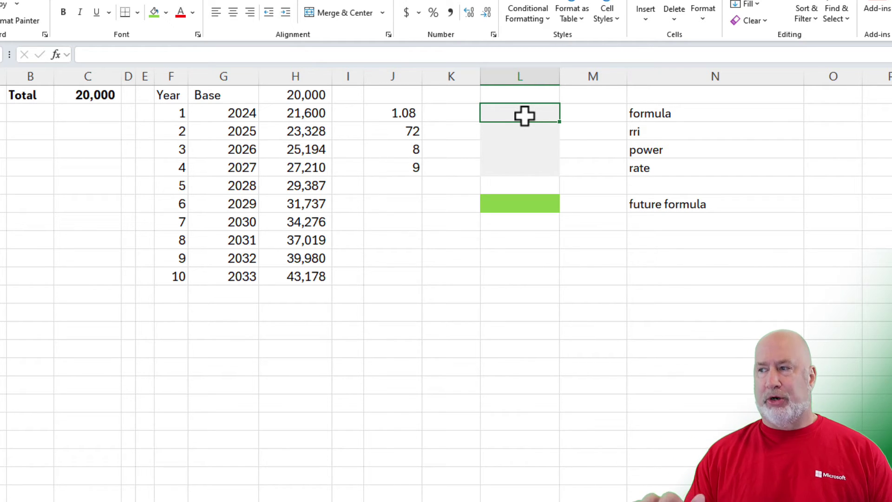
Step: Enter =(H11/H1)^(1/10)-1 in L2 to compute the annual growth rate
{"action": "type", "text": "=("}
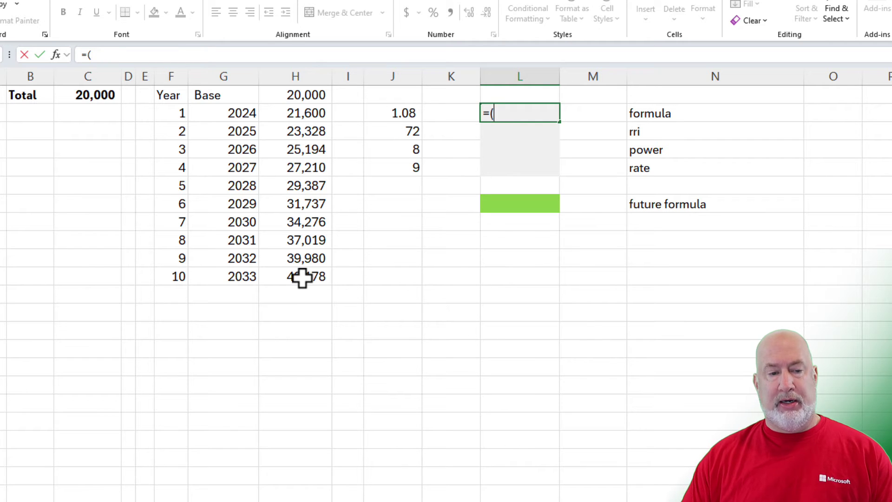
{"action": "left_click", "coordinate": [302, 277]}
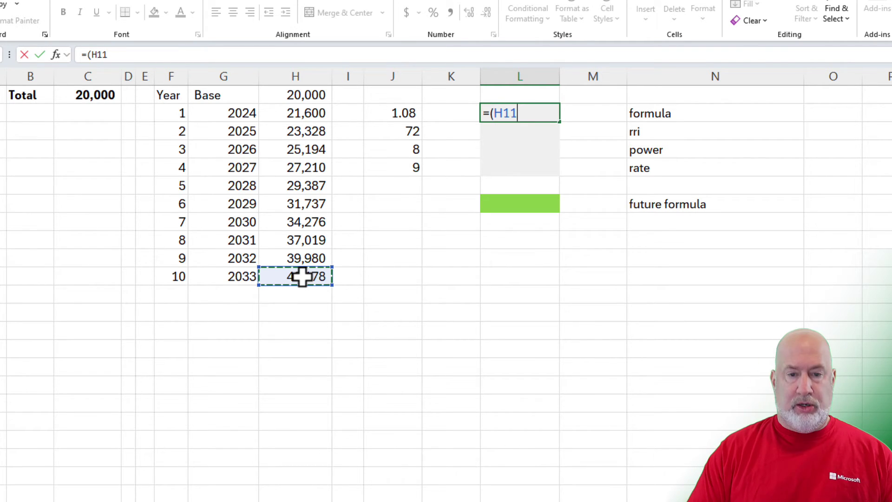
{"action": "type", "text": "/"}
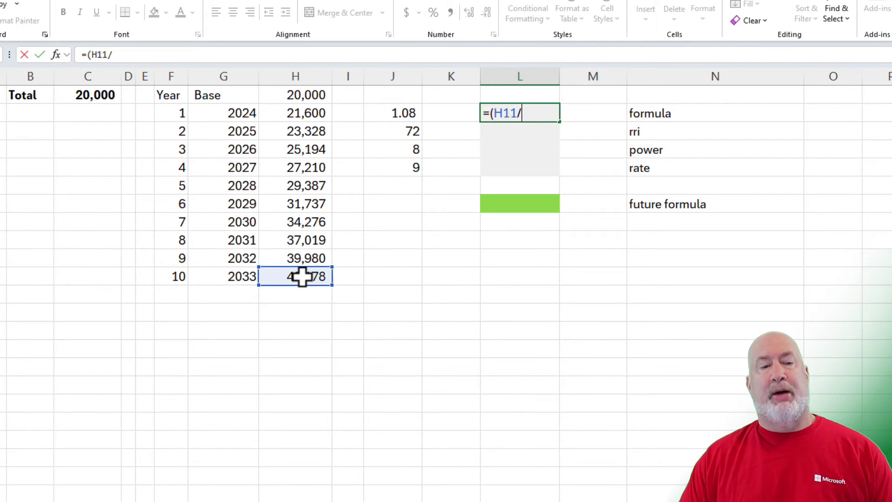
{"action": "left_click", "coordinate": [291, 95]}
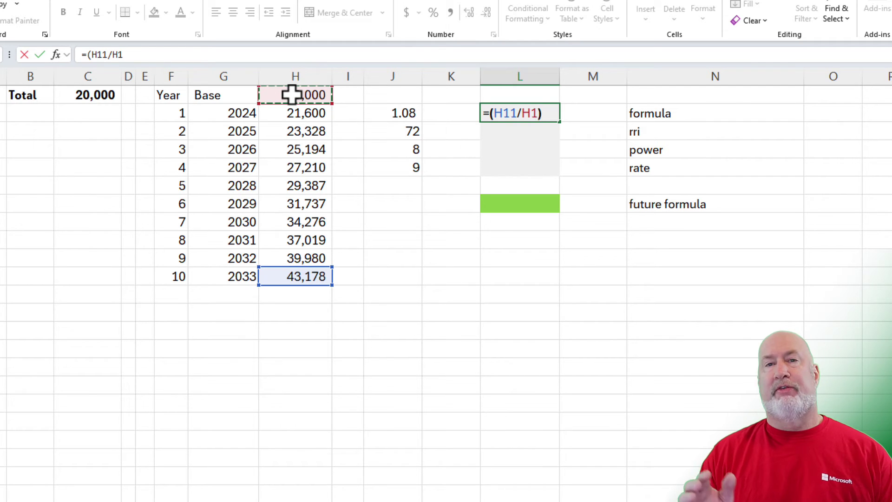
{"action": "type", "text": ")"}
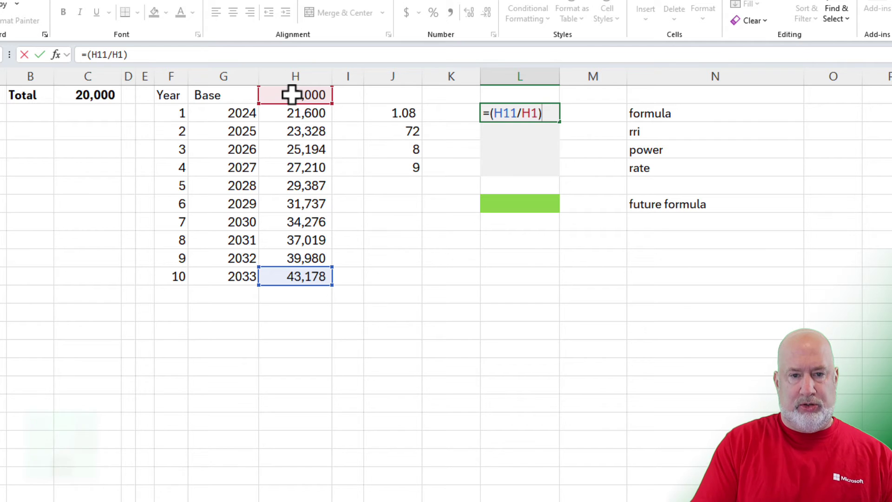
{"action": "type", "text": "^"}
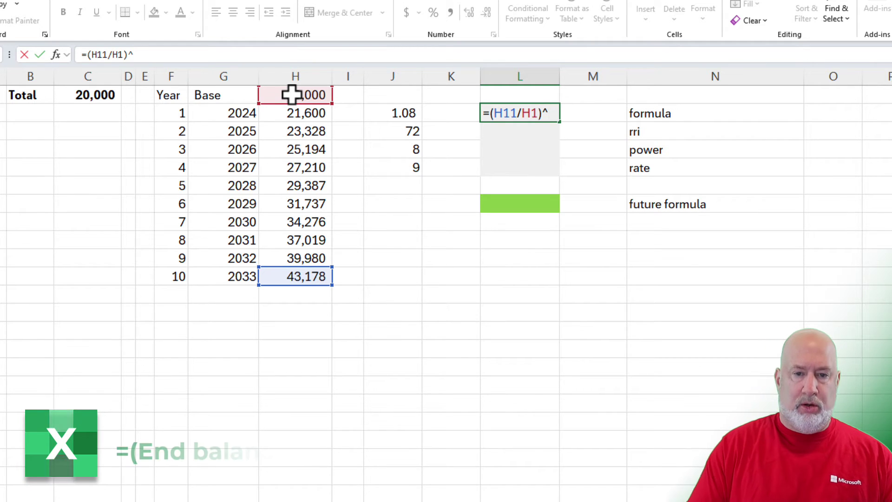
{"action": "type", "text": "(1/10)"}
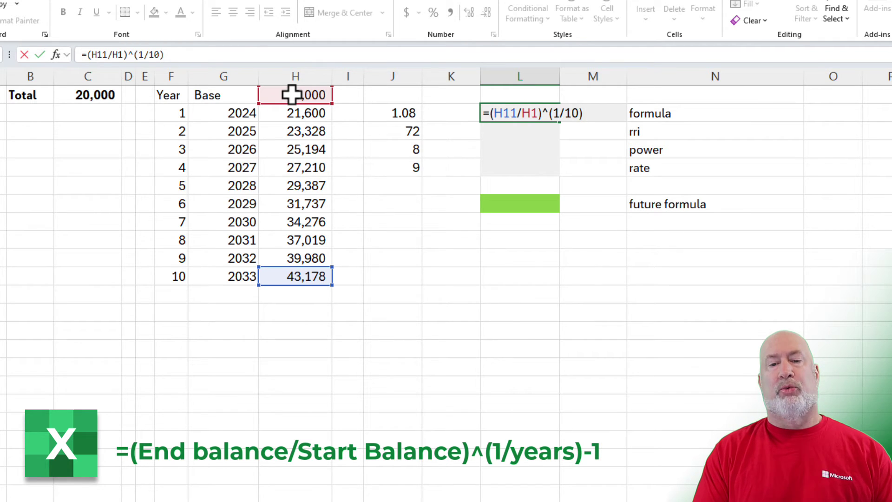
{"action": "type", "text": "-1"}
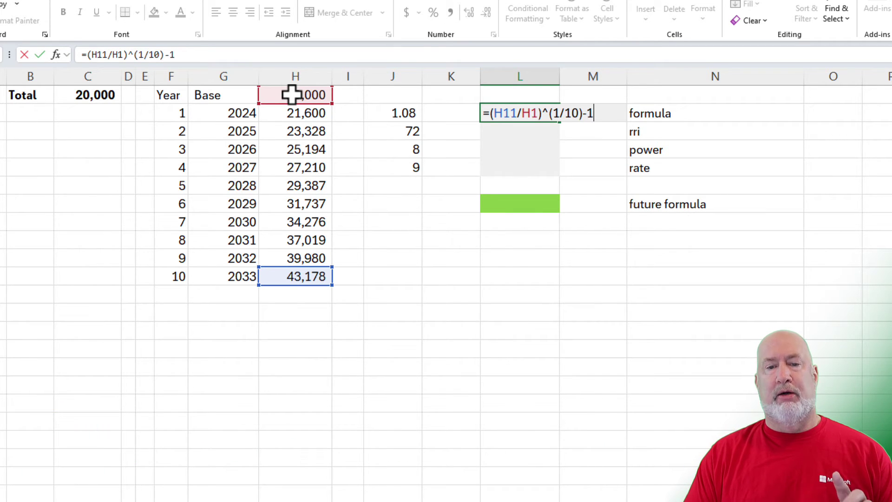
{"action": "key", "text": "Return"}
{"action": "key", "text": "Up"}
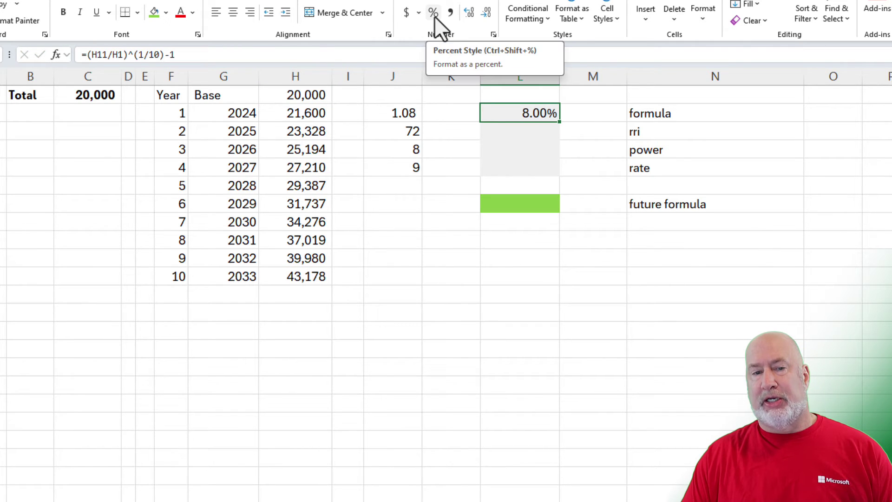
Step: Show extra decimals to confirm exactly 8%, then return to two decimal places
{"action": "left_click", "coordinate": [472, 15]}
{"action": "left_click", "coordinate": [472, 15]}
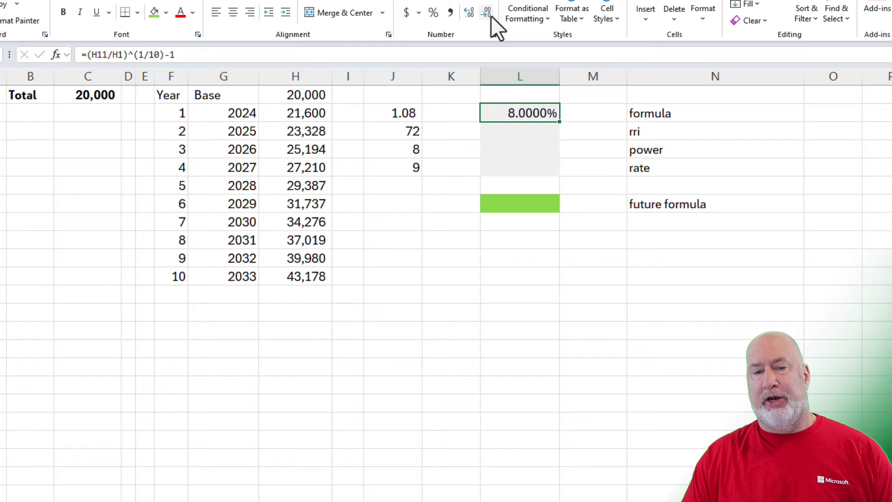
{"action": "left_click", "coordinate": [489, 15]}
{"action": "left_click", "coordinate": [487, 15]}
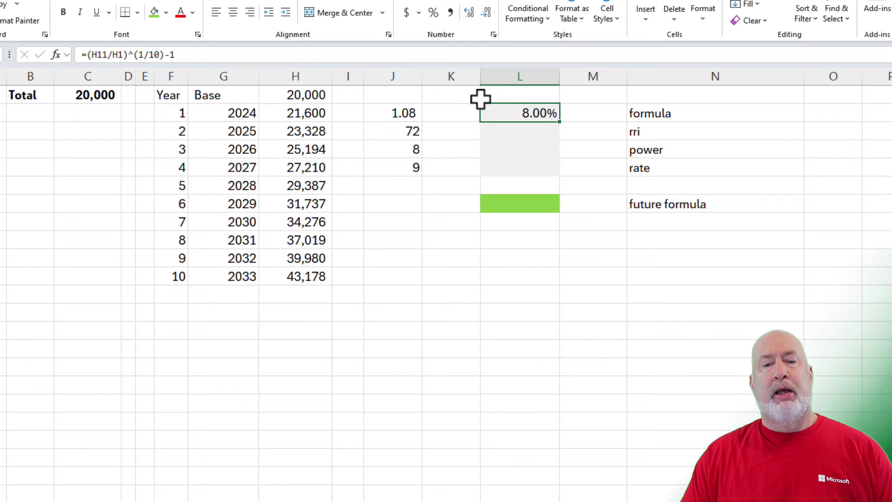
{"action": "left_click", "coordinate": [528, 131]}
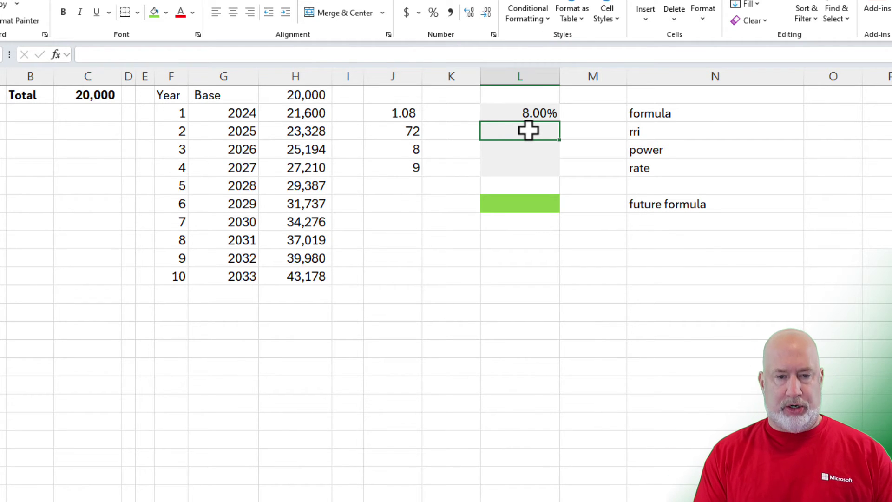
Step: Enter =RRI(10,H1,H11) in L3, returning an 8.00% growth rate
{"action": "type", "text": "=rr"}
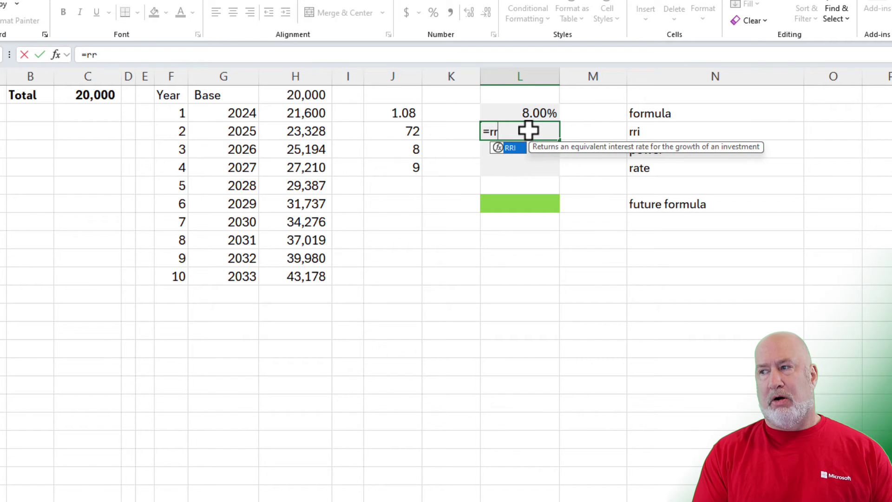
{"action": "type", "text": "i"}
{"action": "key", "text": "Tab"}
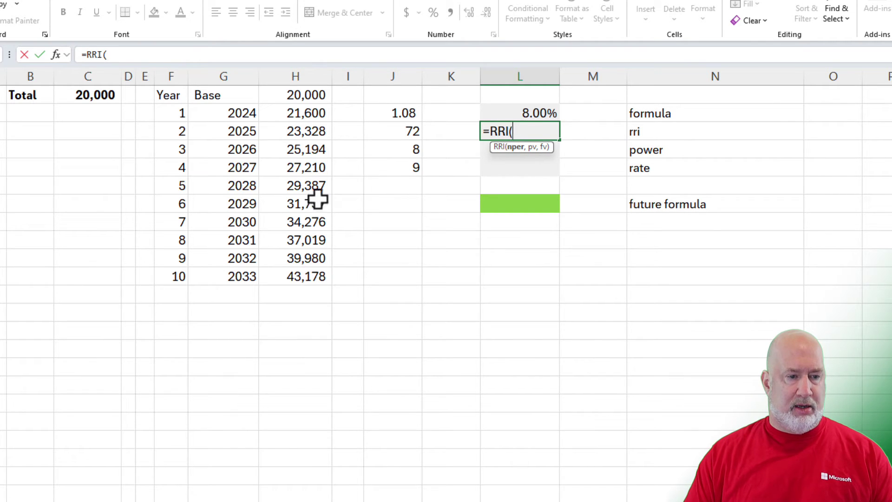
{"action": "left_click", "coordinate": [180, 278]}
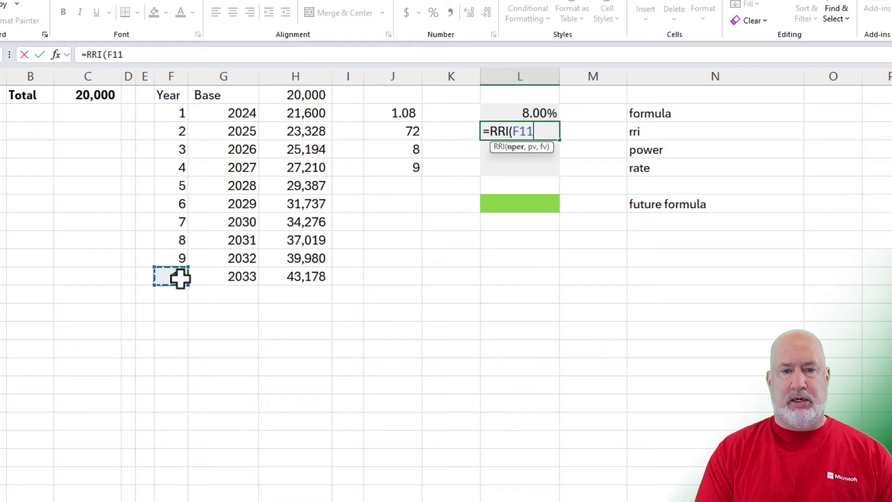
{"action": "key", "text": "BackSpace"}
{"action": "key", "text": "BackSpace"}
{"action": "key", "text": "BackSpace"}
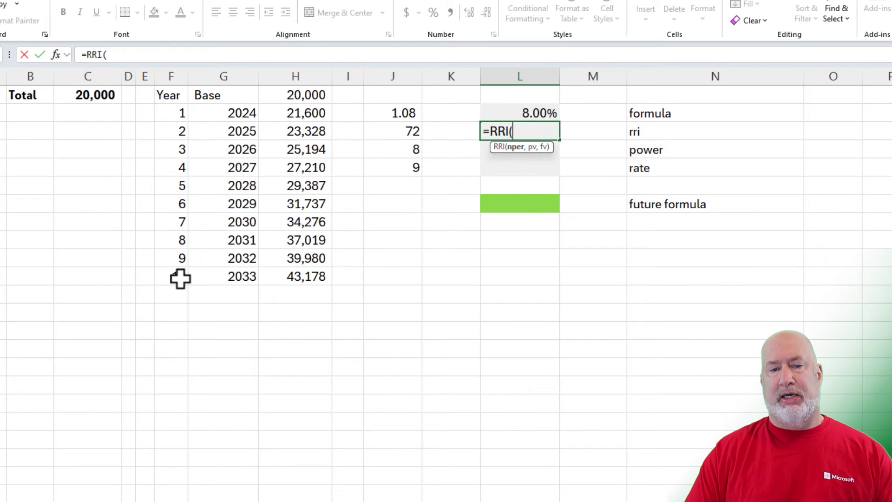
{"action": "type", "text": "10"}
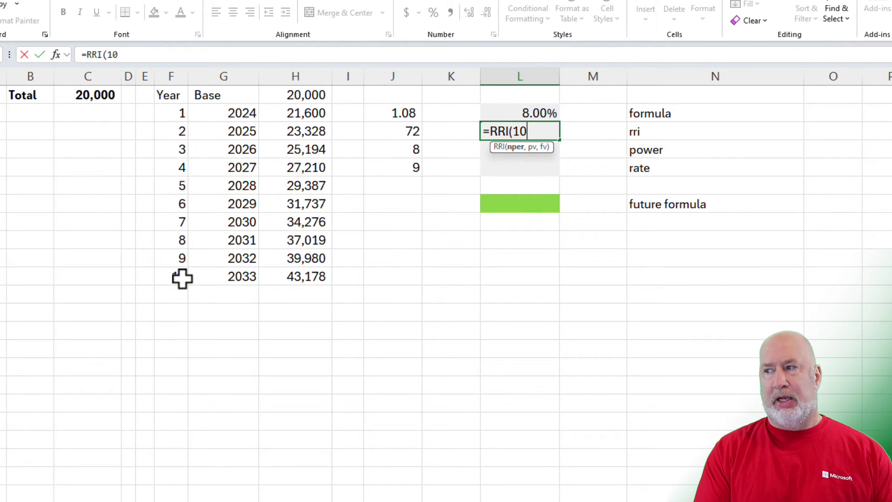
{"action": "type", "text": ","}
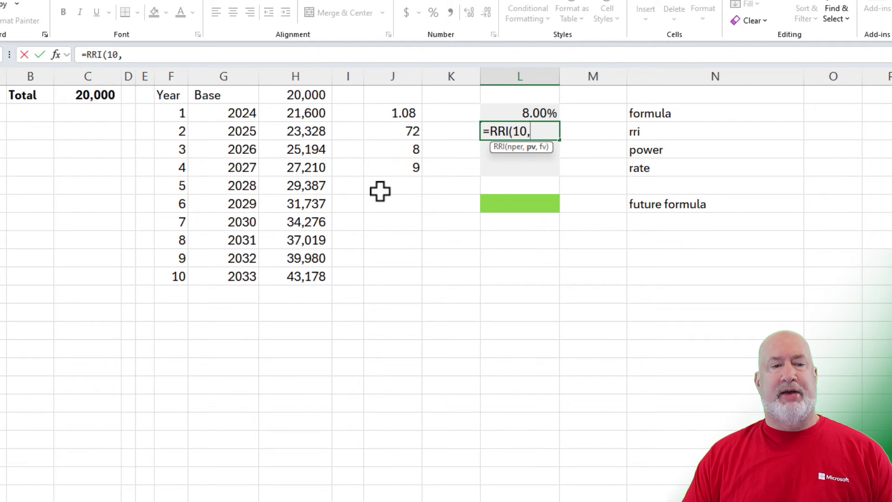
{"action": "left_click", "coordinate": [310, 96]}
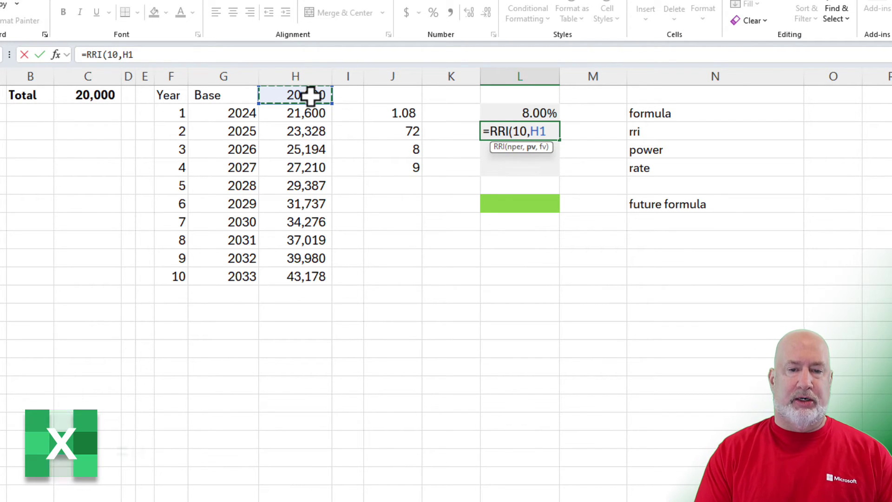
{"action": "type", "text": ","}
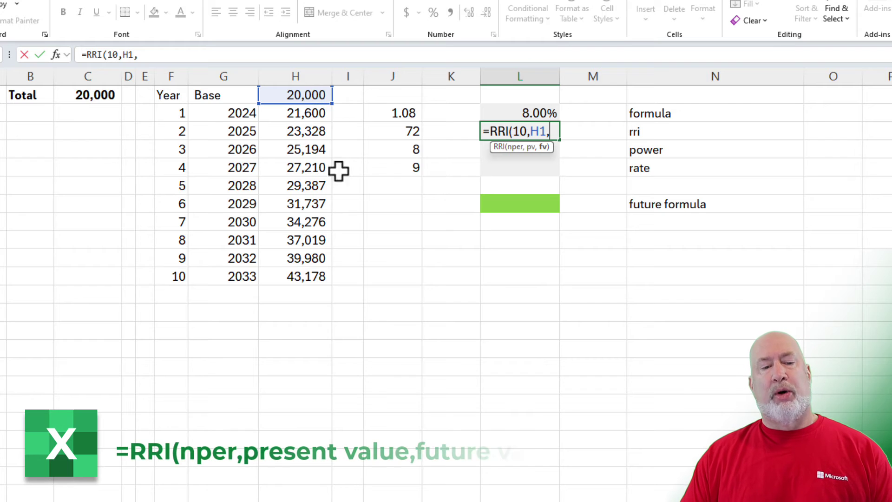
{"action": "left_click", "coordinate": [300, 275]}
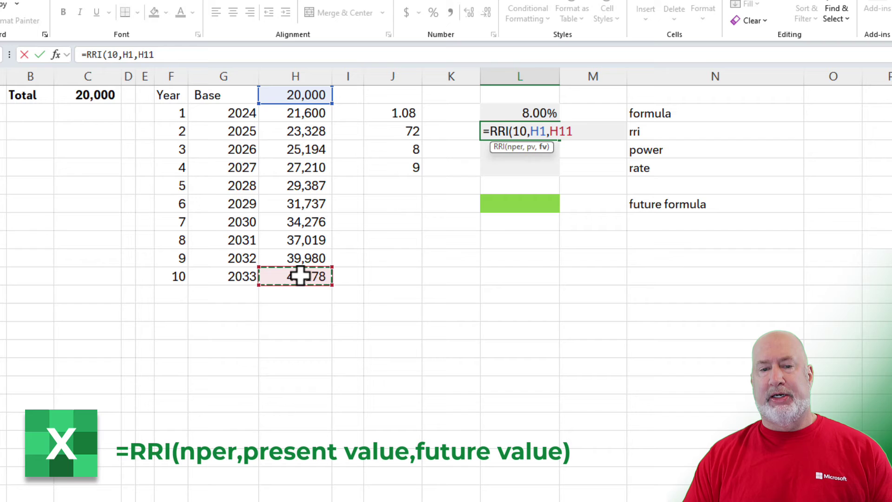
{"action": "key", "text": "Return"}
{"action": "key", "text": "Up"}
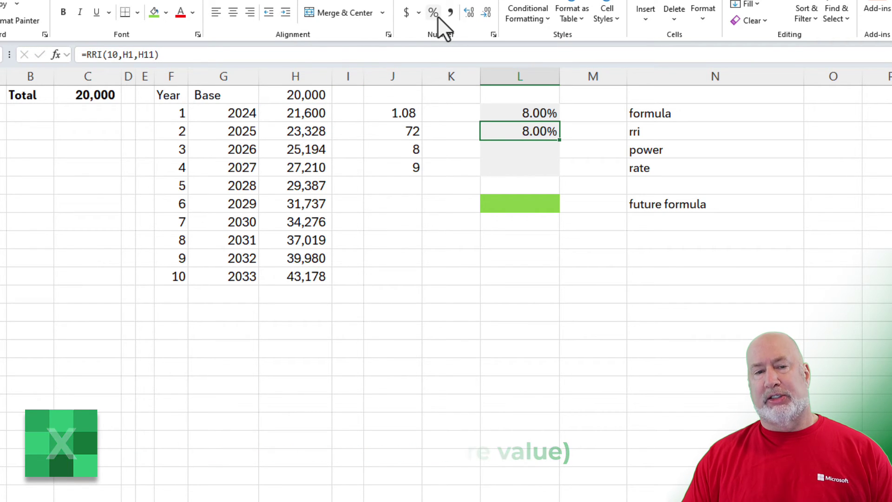
Step: Enter =POWER(H11/H1,1/10)-1 in L4, which also returns 8.00%
{"action": "left_click", "coordinate": [520, 153]}
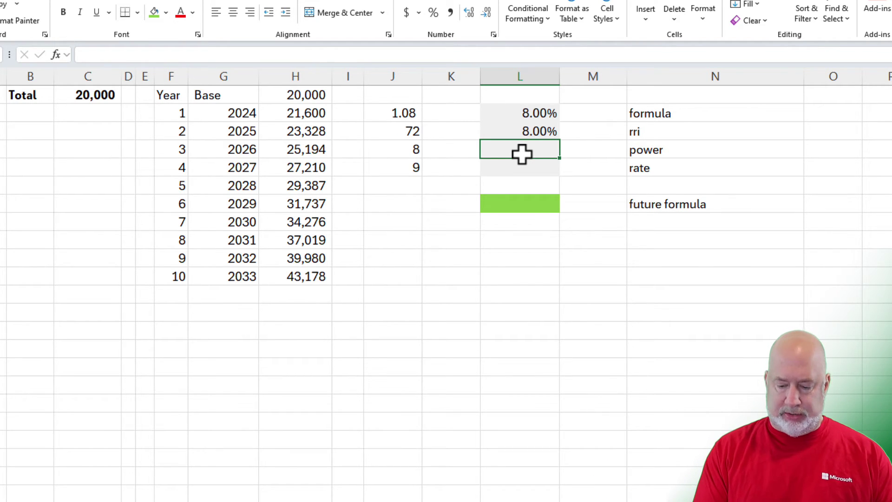
{"action": "type", "text": "=power"}
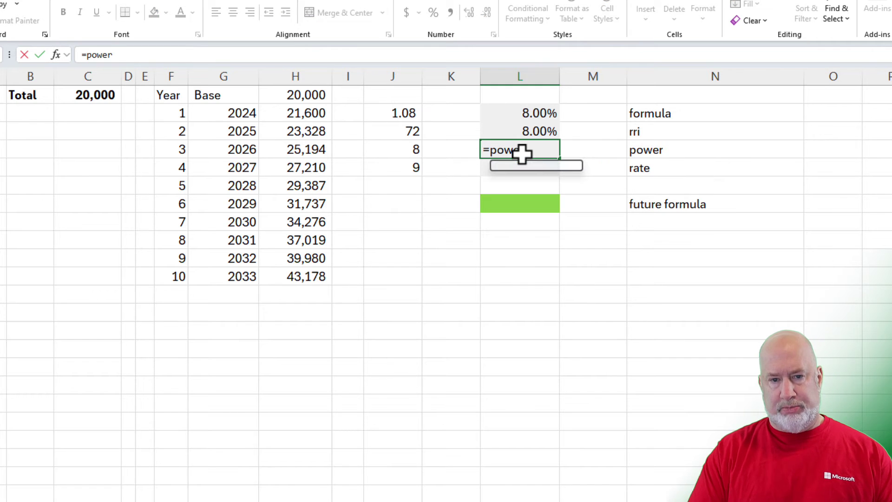
{"action": "key", "text": "Tab"}
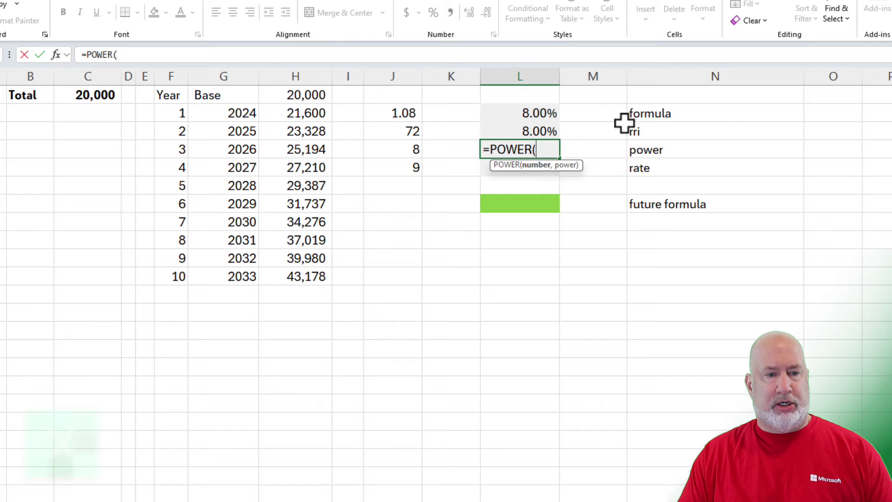
{"action": "left_click", "coordinate": [309, 276]}
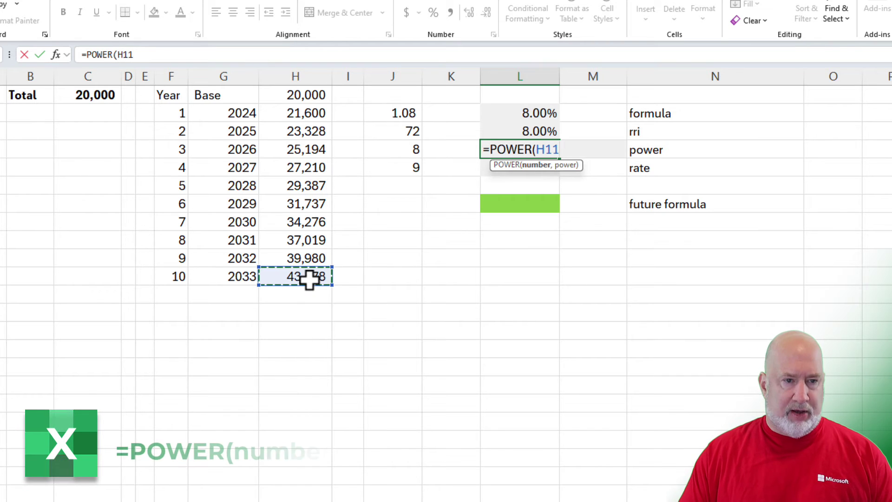
{"action": "type", "text": "/"}
{"action": "left_click", "coordinate": [304, 96]}
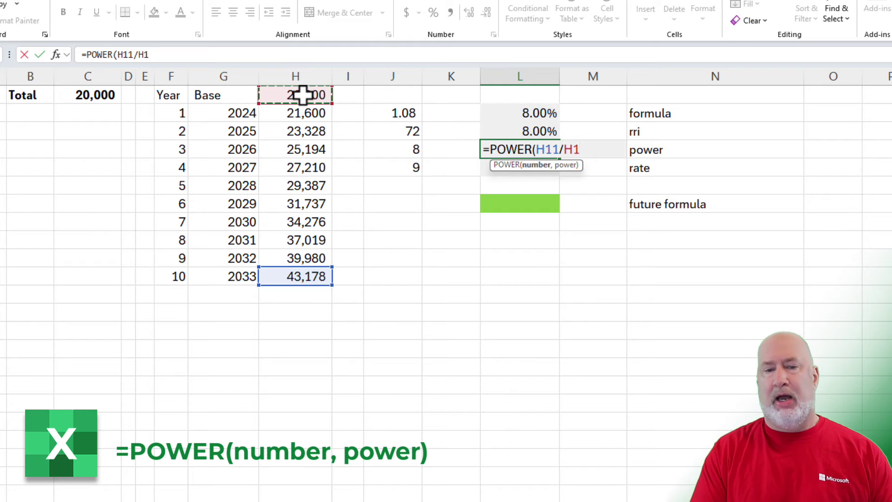
{"action": "type", "text": ",1/10"}
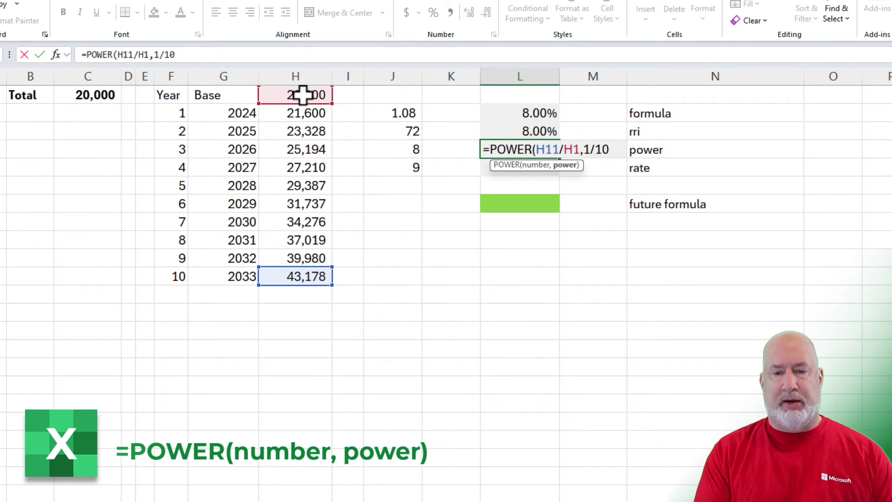
{"action": "type", "text": ")-1"}
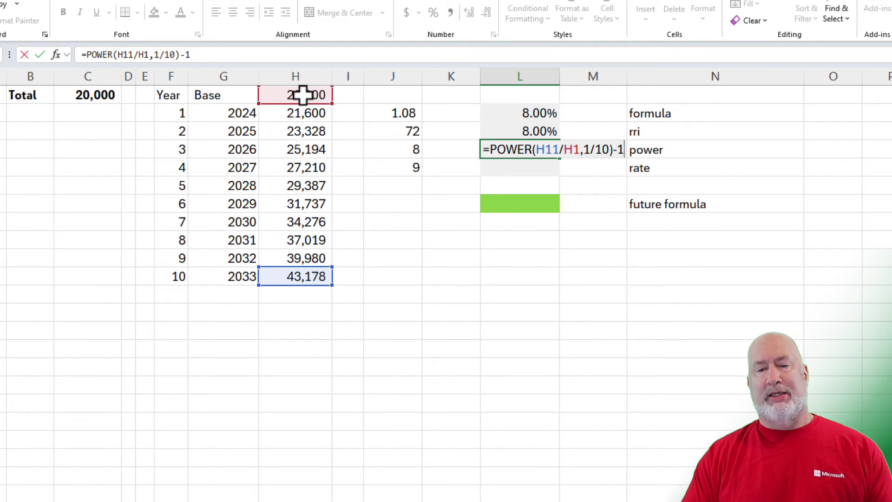
{"action": "key", "text": "ctrl+Return"}
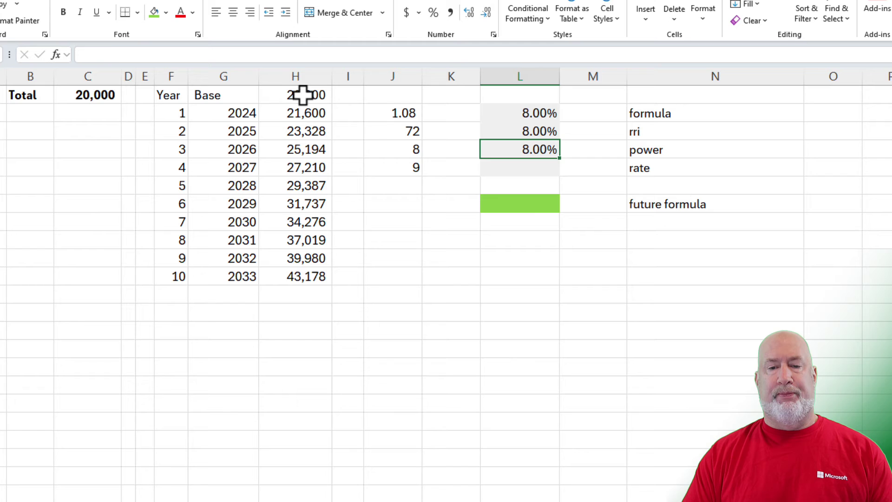
{"action": "key", "text": "Right"}
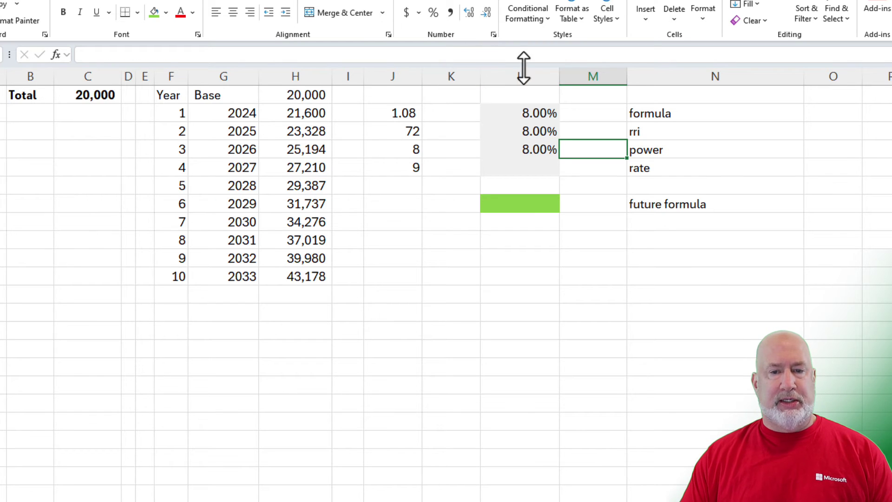
Step: Widen column M and enter =FORMULATEXT(L2) in M2
{"action": "left_click_drag", "start_coordinate": [627, 79], "coordinate": [711, 83]}
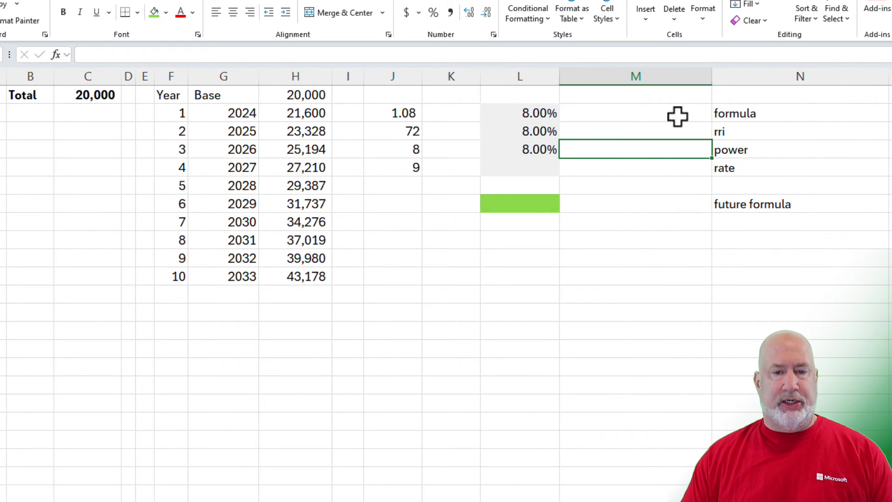
{"action": "left_click", "coordinate": [649, 117]}
{"action": "type", "text": "="}
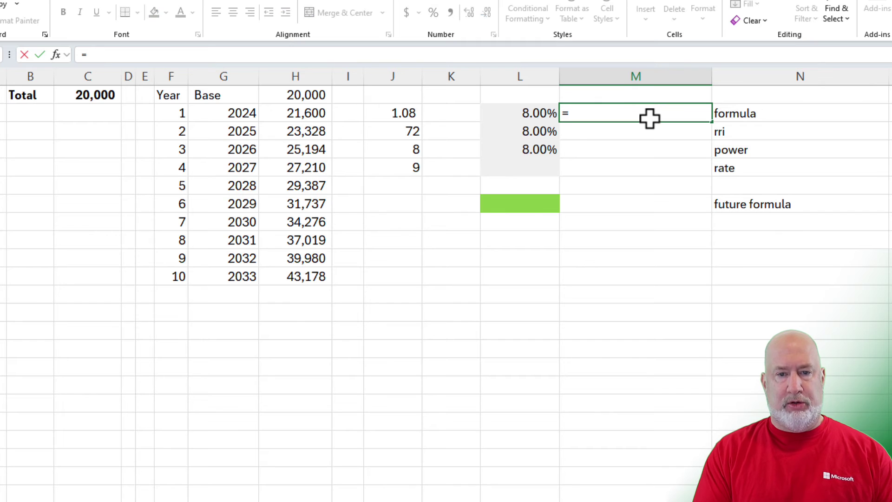
{"action": "type", "text": "Form"}
{"action": "key", "text": "Tab"}
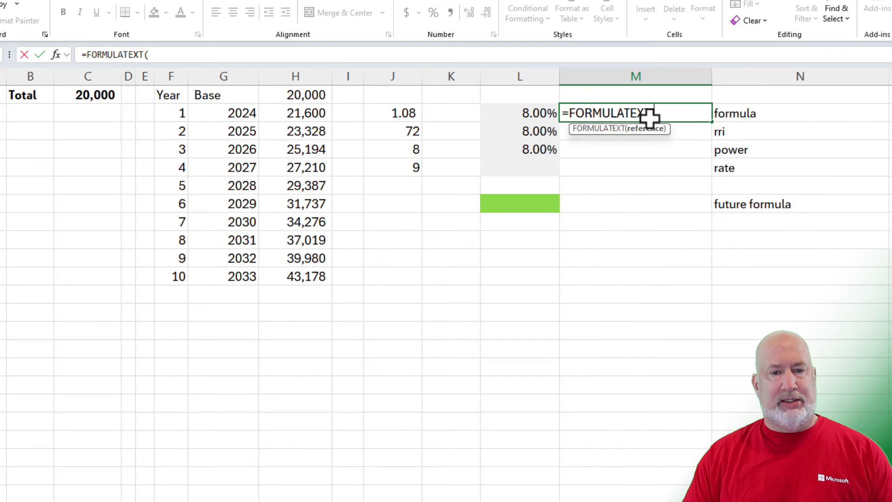
{"action": "left_click", "coordinate": [539, 112]}
{"action": "key", "text": "Return"}
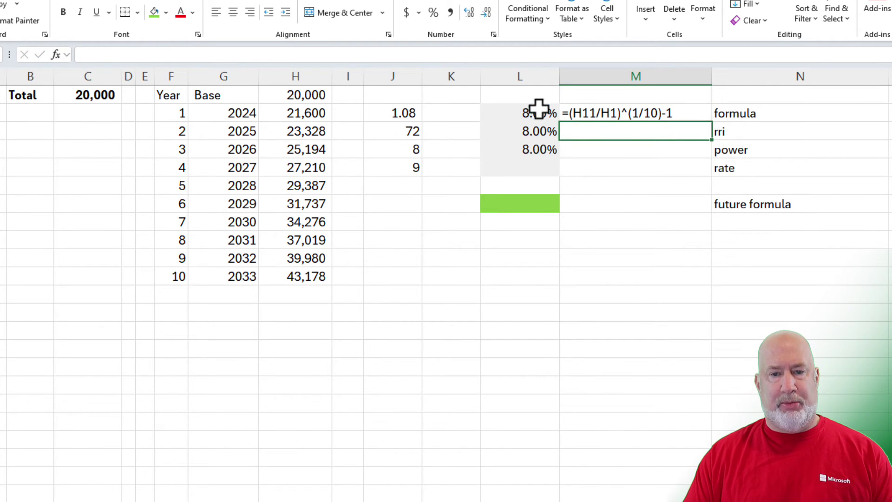
Step: Copy the FORMULATEXT formula down through M5 and indent the formula text
{"action": "left_click", "coordinate": [637, 112]}
{"action": "left_click_drag", "start_coordinate": [712, 122], "coordinate": [715, 176]}
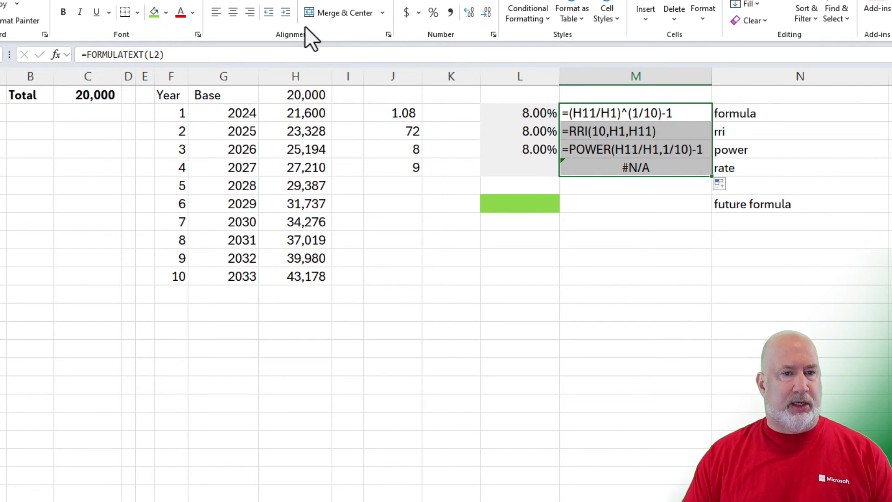
{"action": "left_click", "coordinate": [283, 14]}
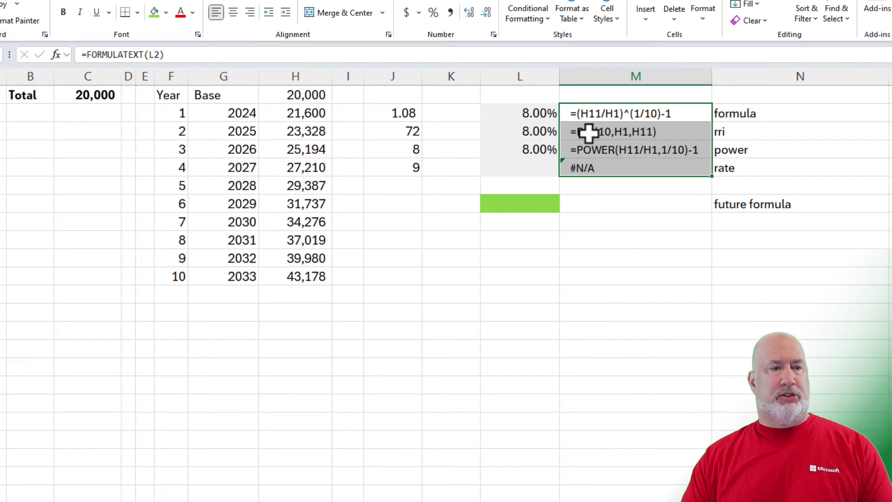
{"action": "left_click", "coordinate": [593, 167]}
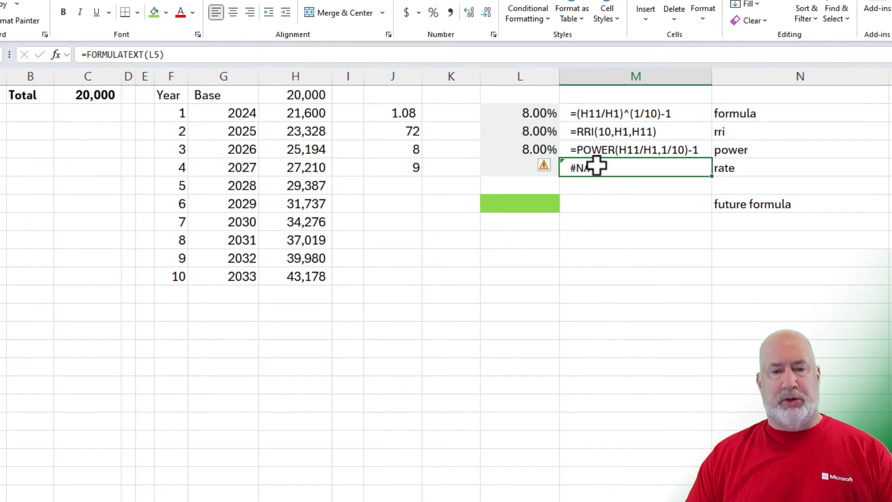
{"action": "left_click", "coordinate": [520, 167]}
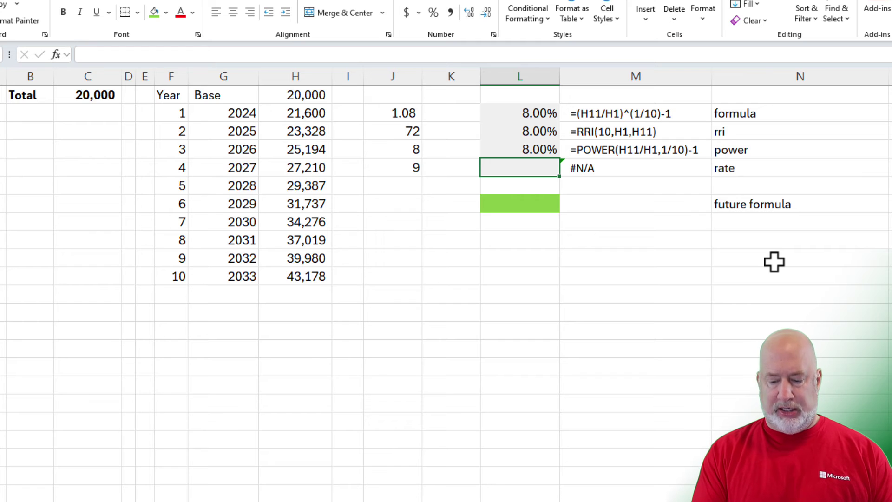
Step: Enter =RATE(10,0,H1,-H11) in L5, returning 8.00%
{"action": "type", "text": "=rate"}
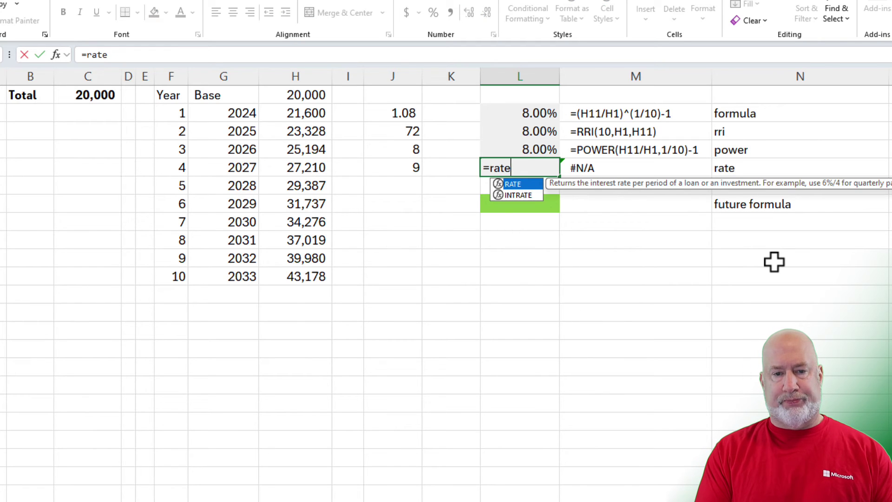
{"action": "key", "text": "Tab"}
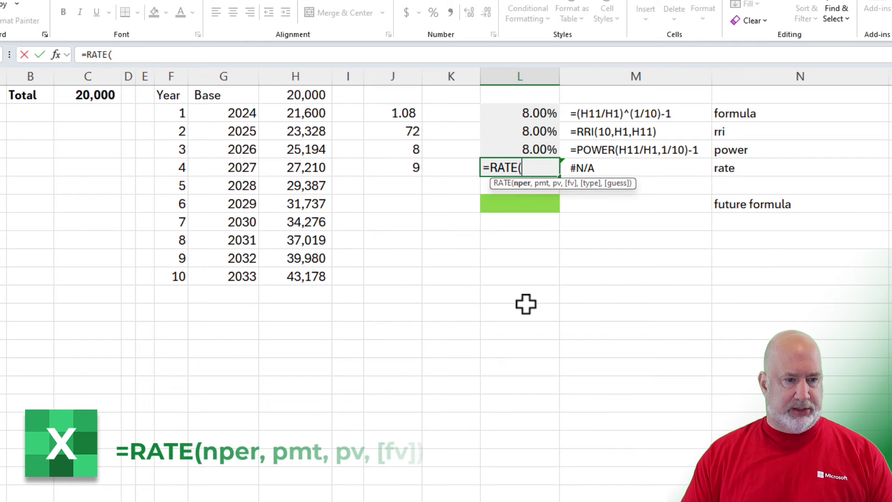
{"action": "type", "text": "10"}
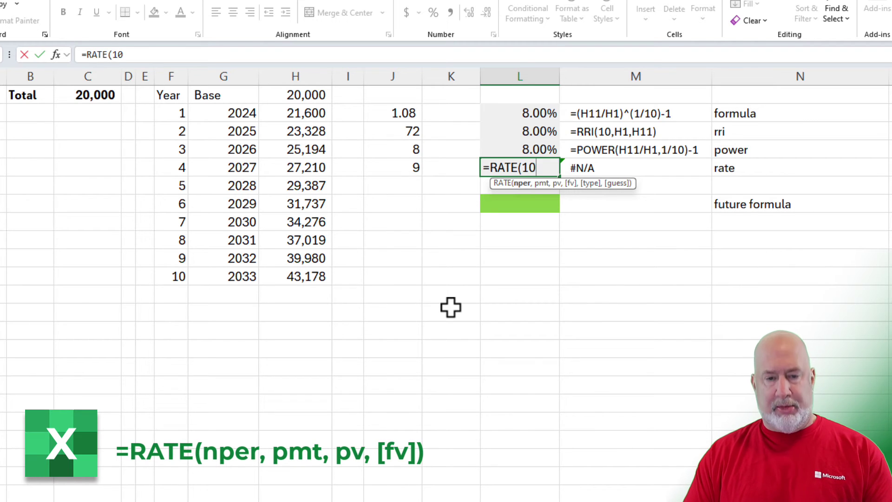
{"action": "type", "text": ","}
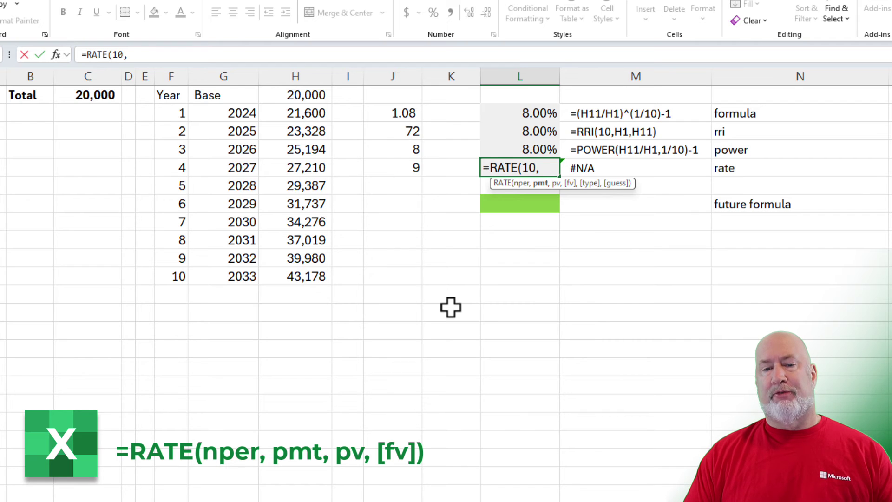
{"action": "type", "text": "0,"}
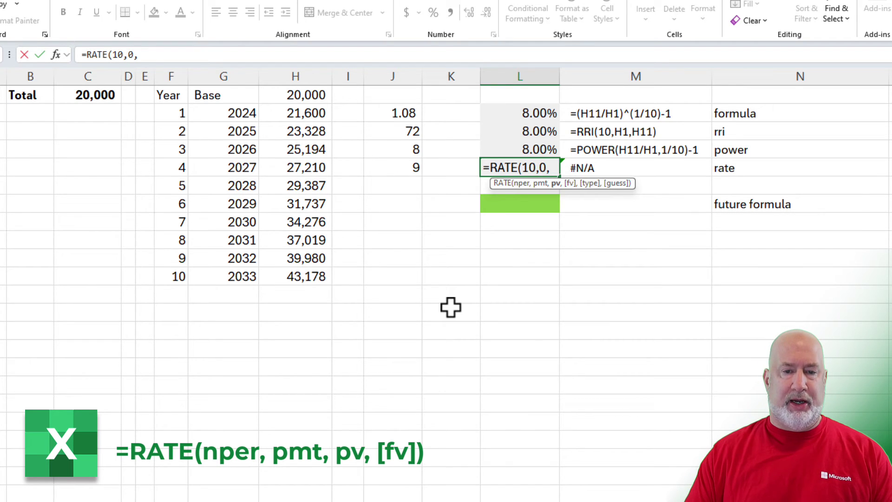
{"action": "left_click", "coordinate": [303, 95]}
{"action": "type", "text": ","}
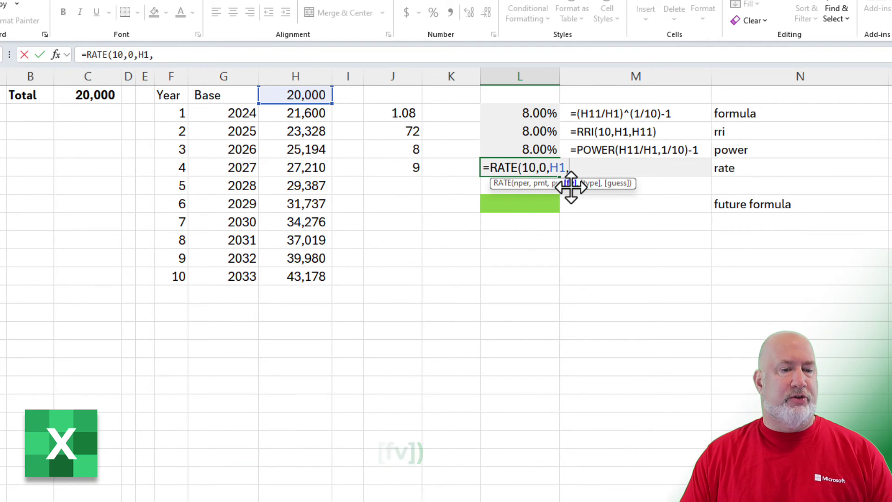
{"action": "type", "text": "-"}
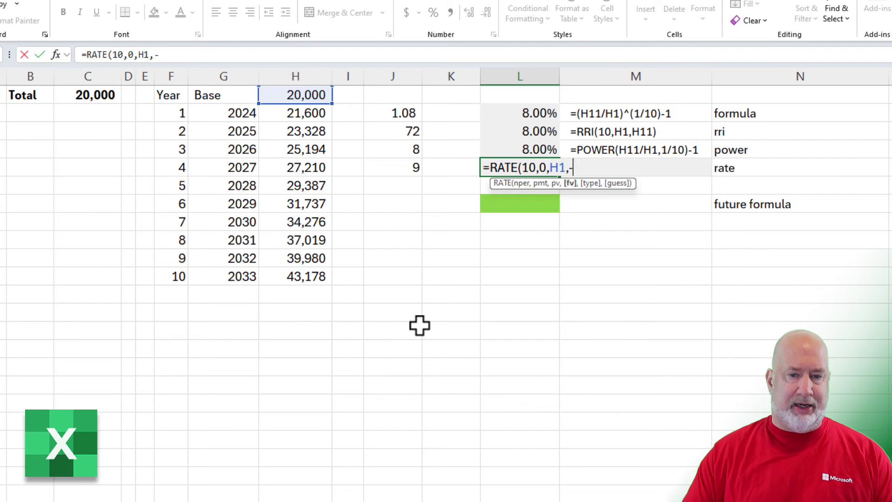
{"action": "left_click", "coordinate": [301, 278]}
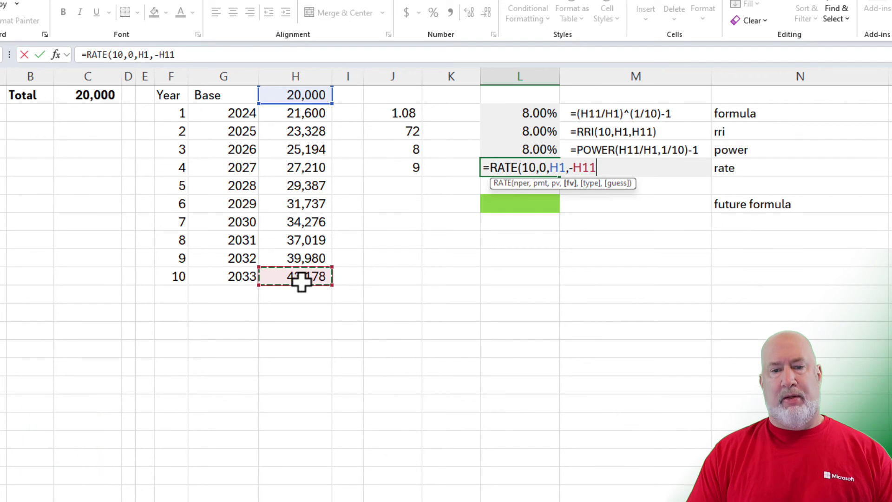
{"action": "key", "text": "ctrl+Return"}
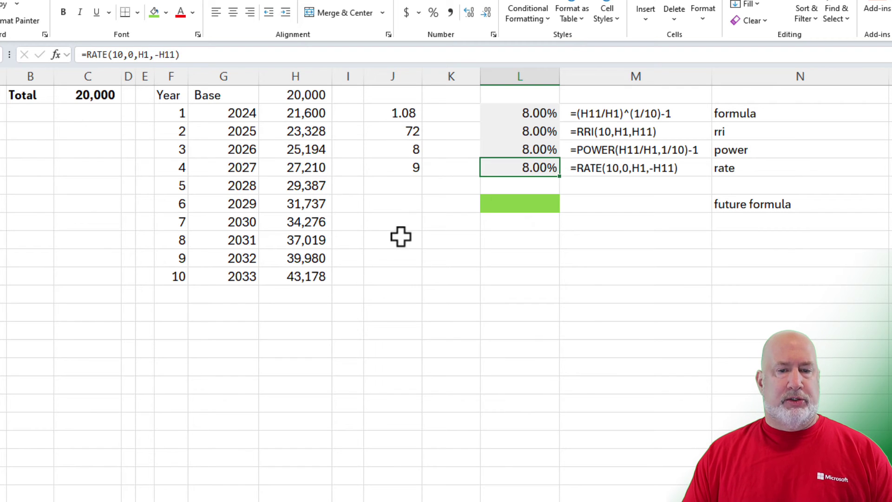
Step: Select the L2:L5 results to compare the four 8.00% growth rates
{"action": "left_click_drag", "start_coordinate": [534, 116], "coordinate": [535, 167]}
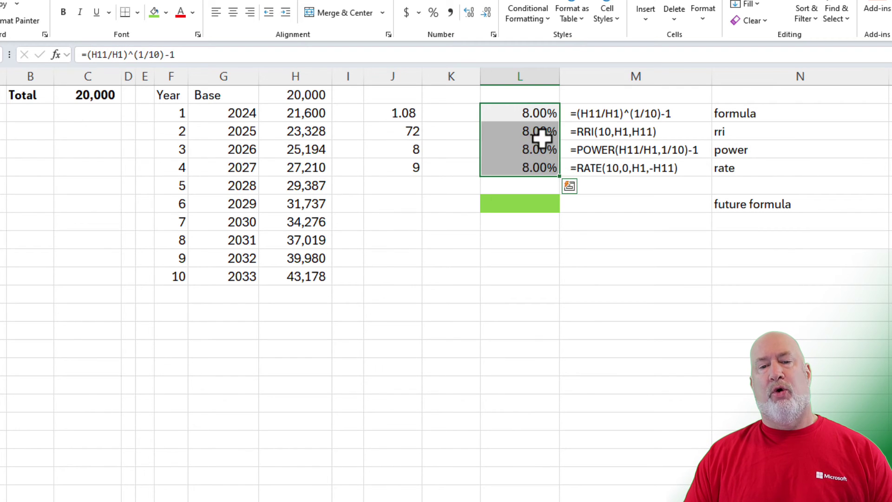
{"action": "left_click", "coordinate": [531, 115]}
{"action": "left_click_drag", "start_coordinate": [530, 130], "coordinate": [536, 160]}
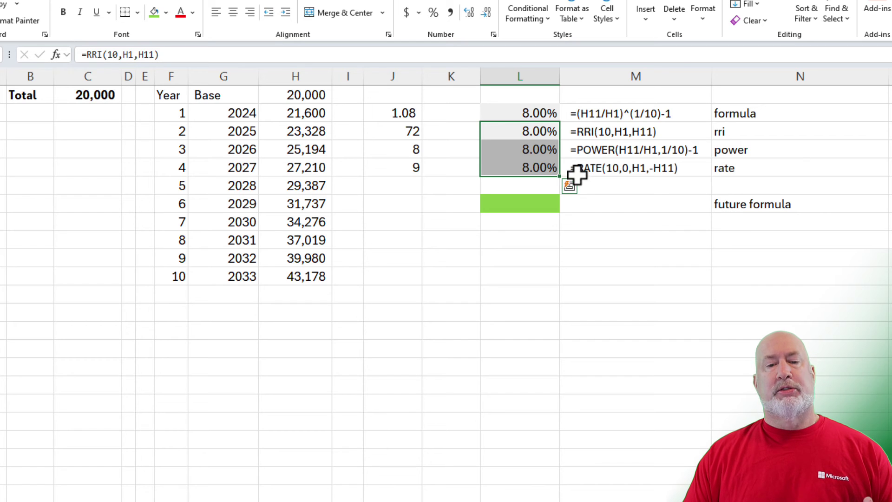
{"action": "left_click", "coordinate": [533, 201]}
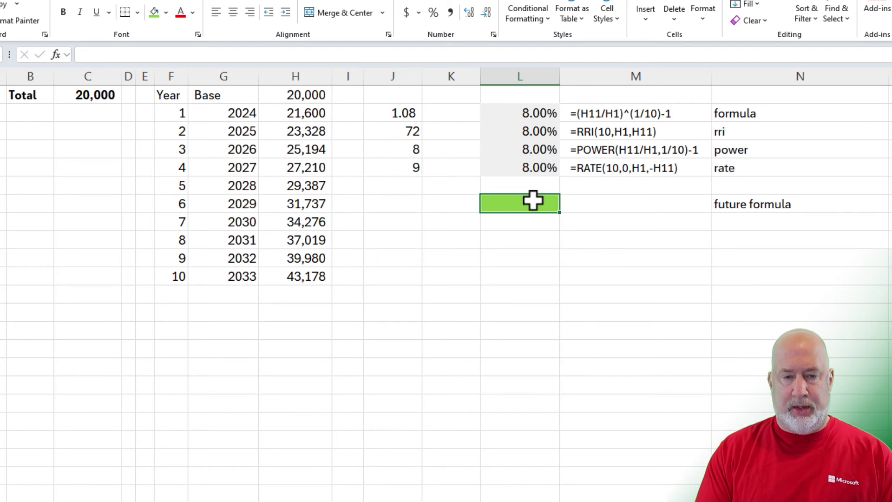
Step: Enter =H1*(1+L2)^30 in L7, projecting 201,253.14 after 30 years
{"action": "type", "text": "="}
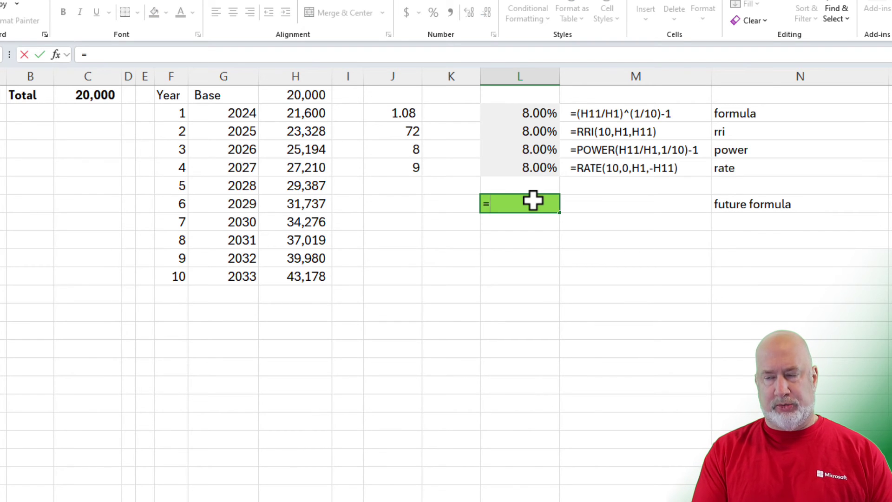
{"action": "left_click", "coordinate": [286, 96]}
{"action": "type", "text": "*"}
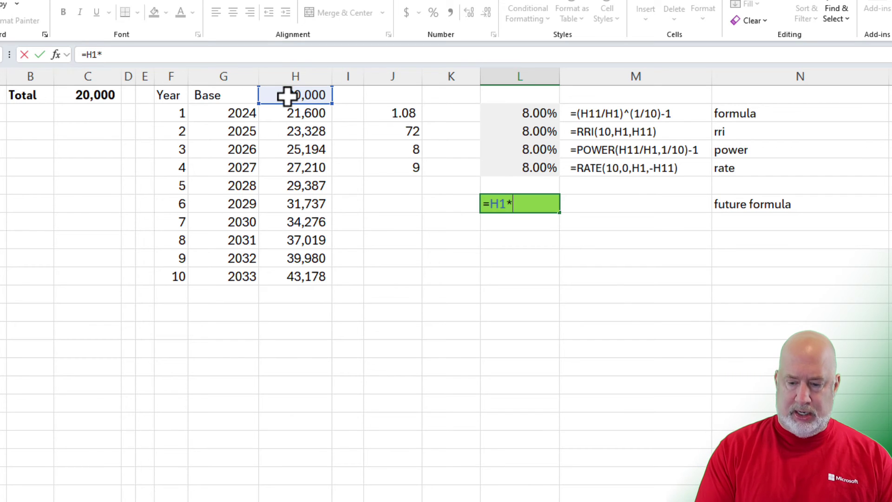
{"action": "type", "text": "(1+"}
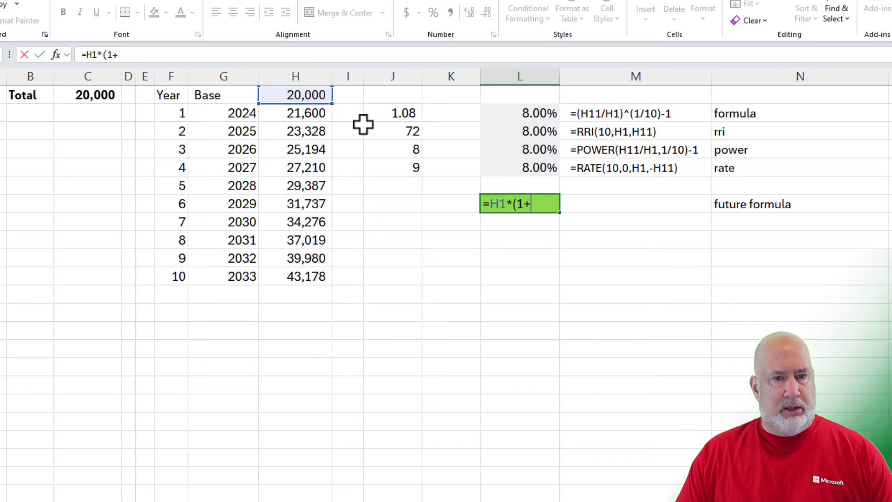
{"action": "left_click", "coordinate": [516, 113]}
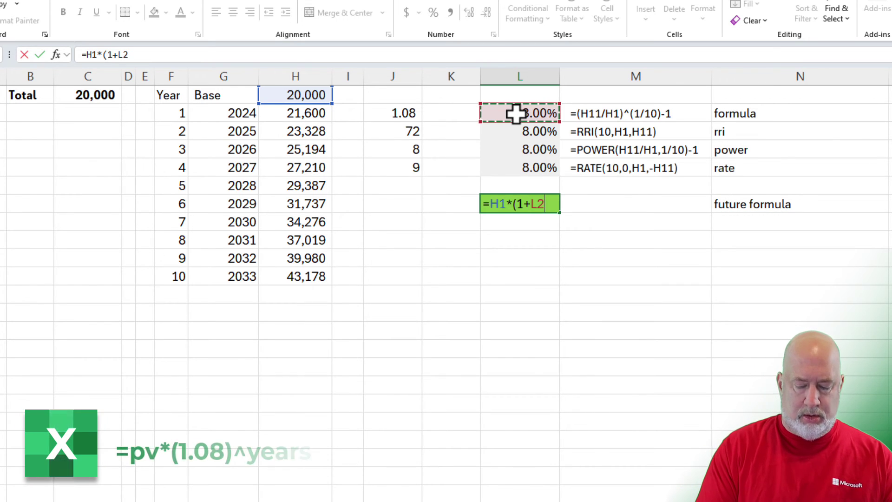
{"action": "type", "text": ")"}
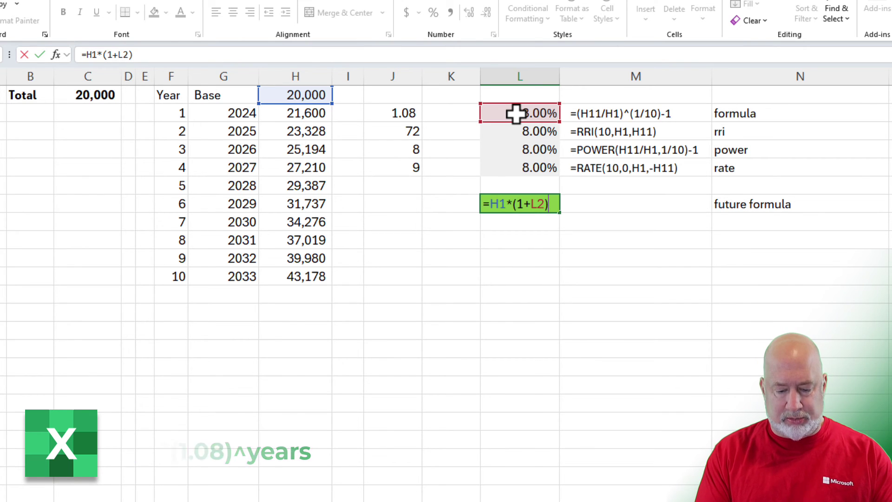
{"action": "type", "text": "^30"}
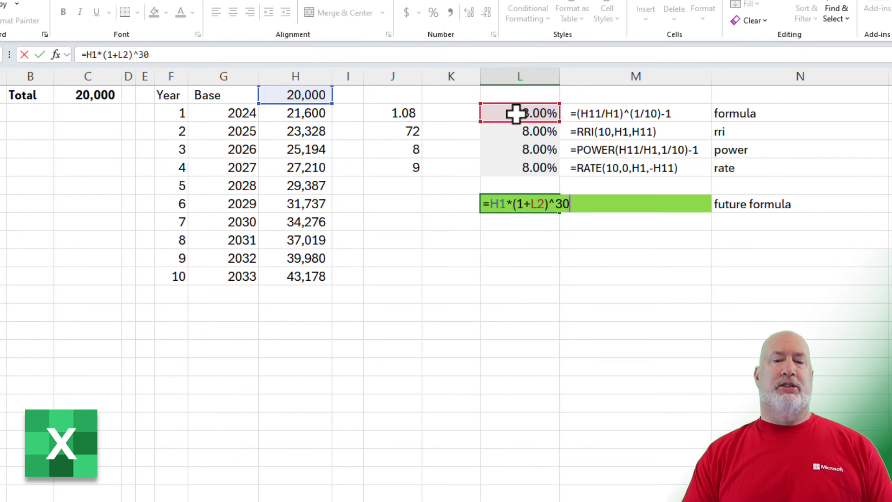
{"action": "key", "text": "Return"}
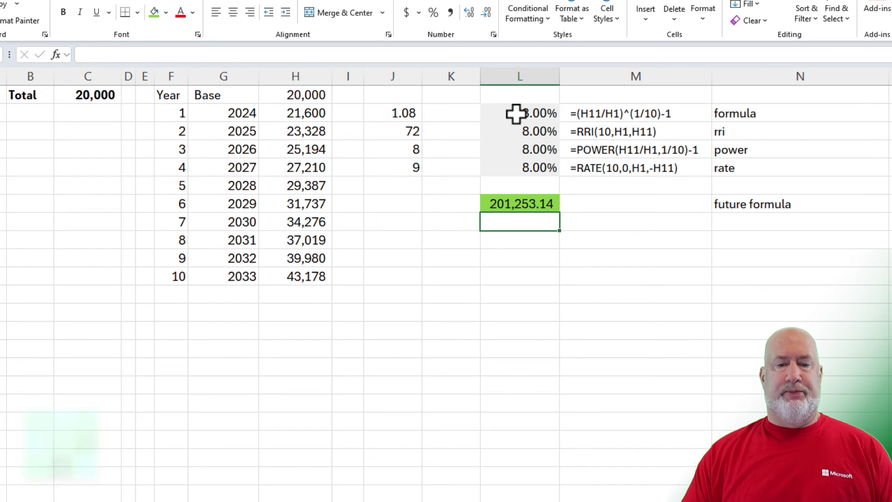
{"action": "key", "text": "Up"}
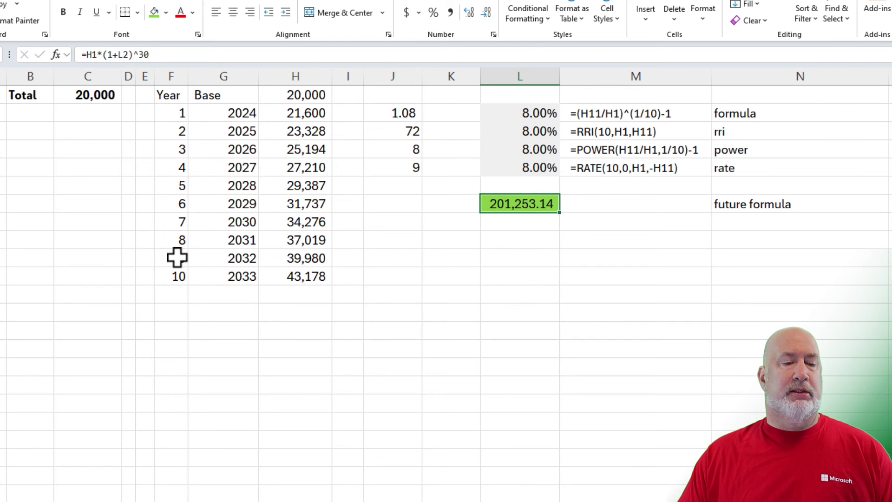
Step: Extend the F:H year table down to year 30 (2053), ending at 201,253
{"action": "left_click_drag", "start_coordinate": [177, 257], "coordinate": [331, 306]}
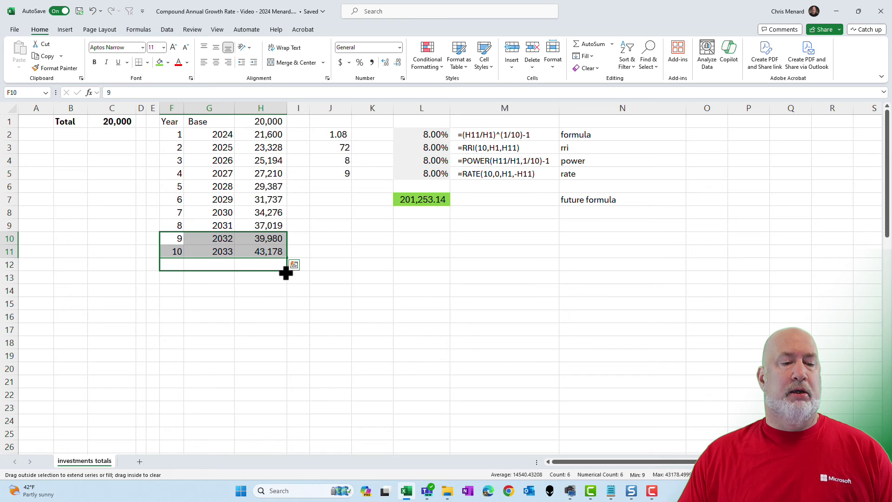
{"action": "left_click_drag", "start_coordinate": [286, 273], "coordinate": [286, 277]}
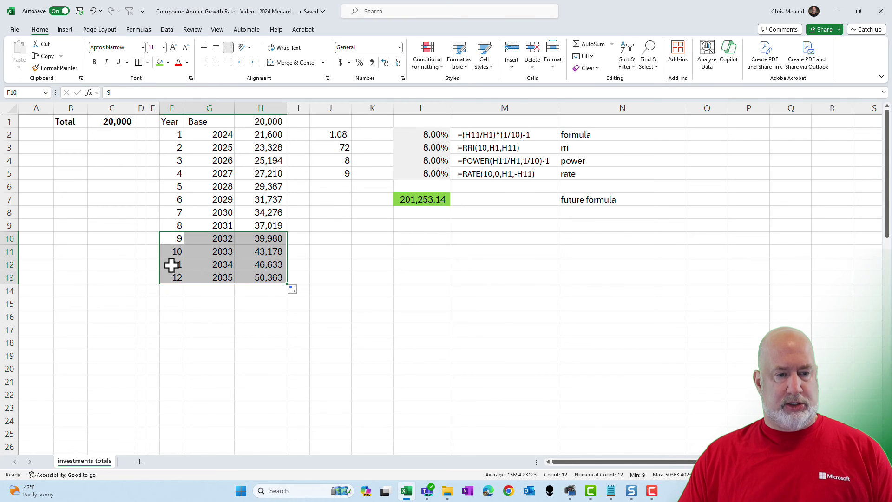
{"action": "left_click_drag", "start_coordinate": [173, 265], "coordinate": [285, 421]}
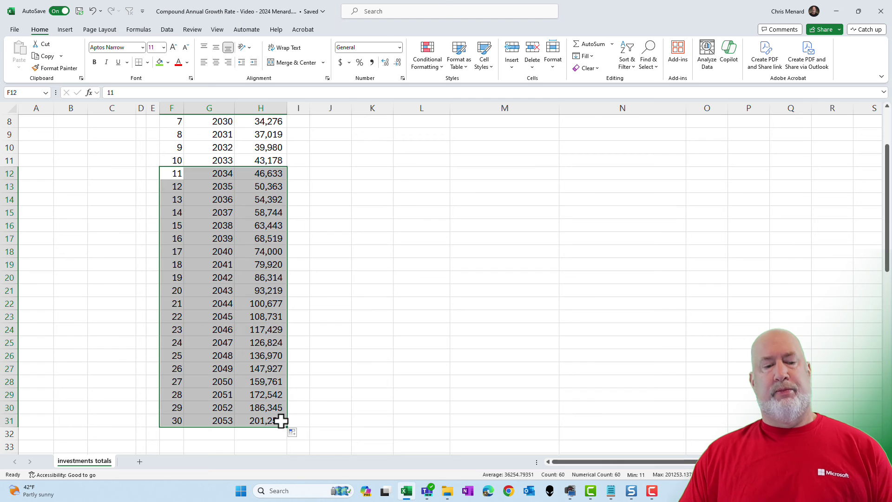
{"action": "left_click", "coordinate": [281, 419]}
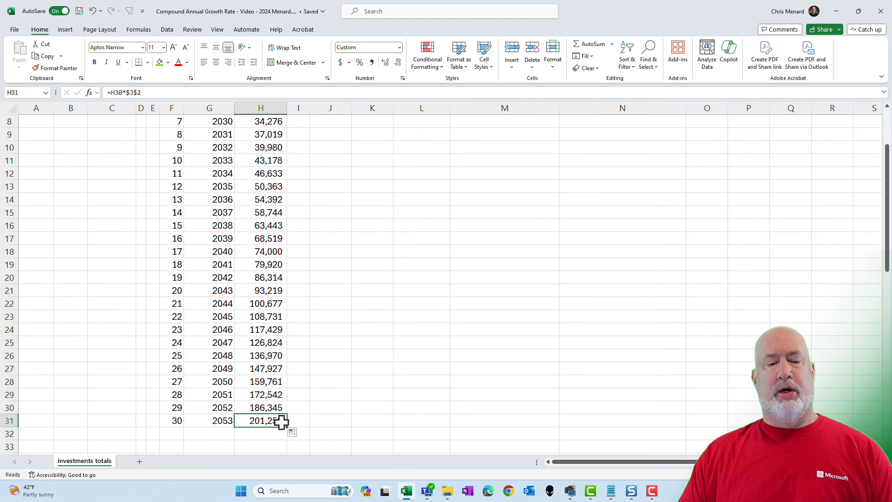
{"action": "scroll", "coordinate": [434, 334], "scroll_direction": "up", "scroll_amount": 3}
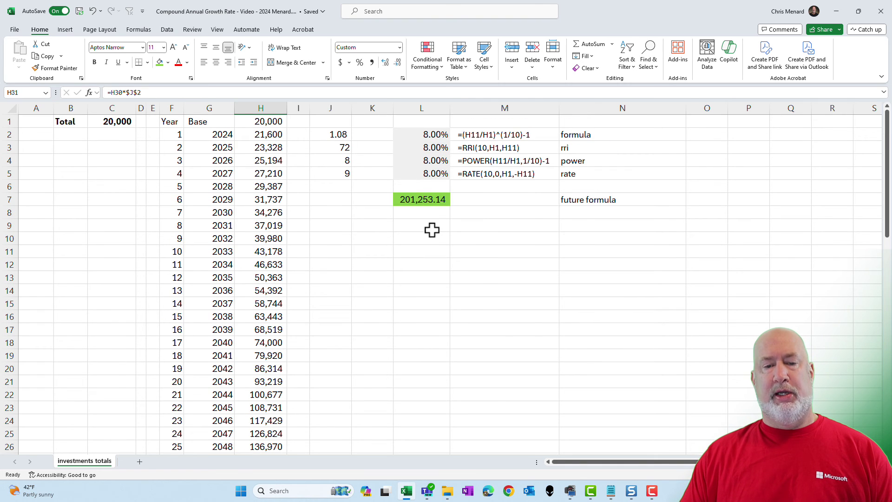
{"action": "left_click", "coordinate": [423, 200]}
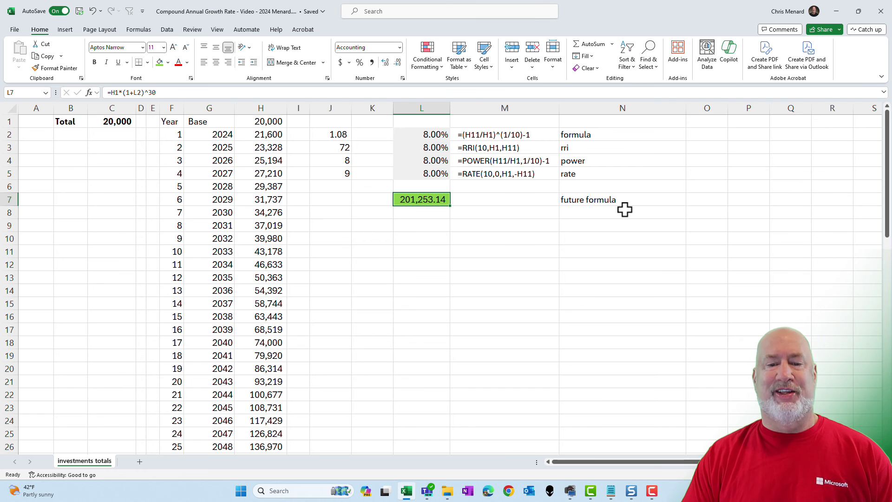
Step: Copy M5's FORMULATEXT cell into M7 to display =H1*(1+L2)^30
{"action": "left_click", "coordinate": [507, 173]}
{"action": "key", "text": "ctrl+c"}
{"action": "left_click", "coordinate": [505, 199]}
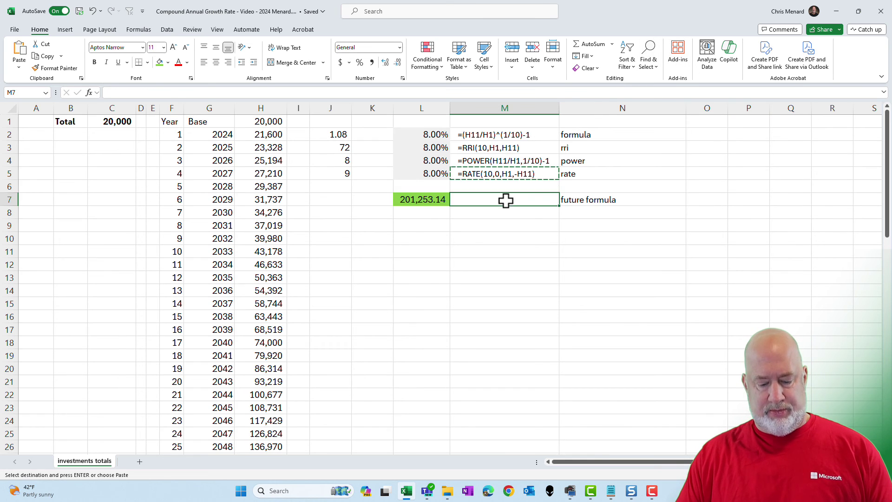
{"action": "key", "text": "ctrl+v"}
{"action": "key", "text": "Escape"}
{"action": "left_click", "coordinate": [637, 239]}
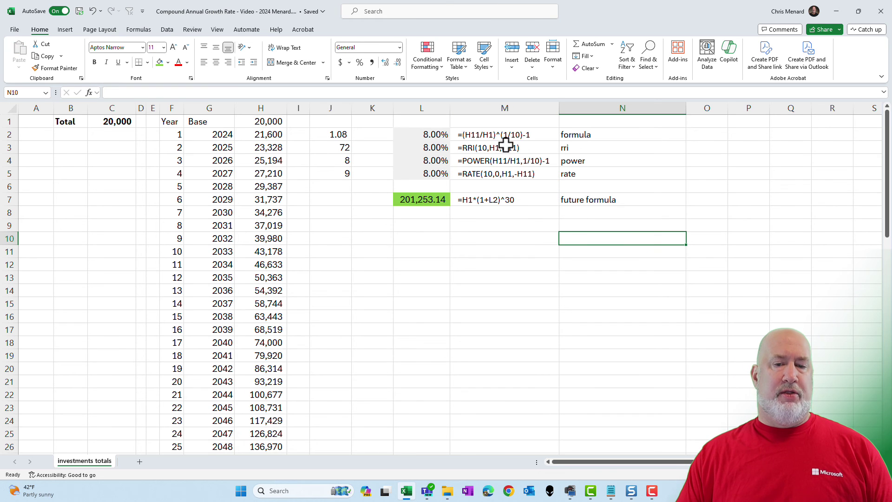
Step: Review the formula texts in M2:M7 and the 1.08 growth factor in J2
{"action": "left_click", "coordinate": [505, 137]}
{"action": "left_click", "coordinate": [491, 199], "text": "shift"}
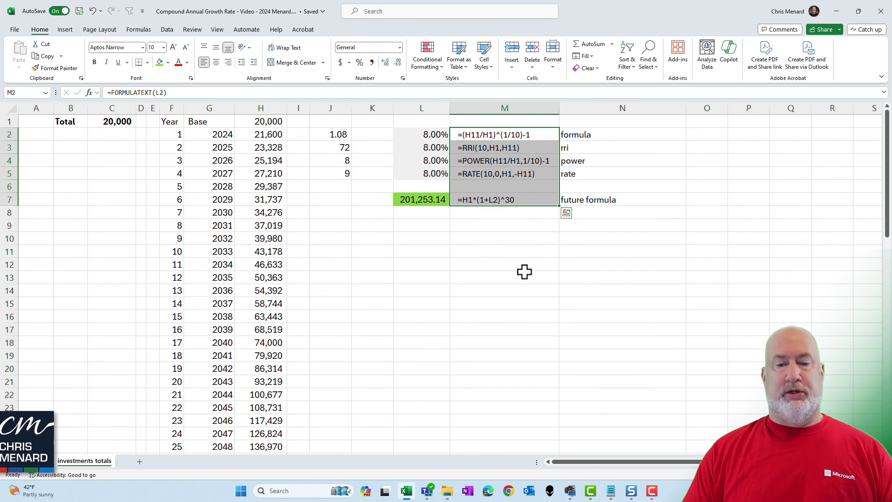
{"action": "key", "text": "Up"}
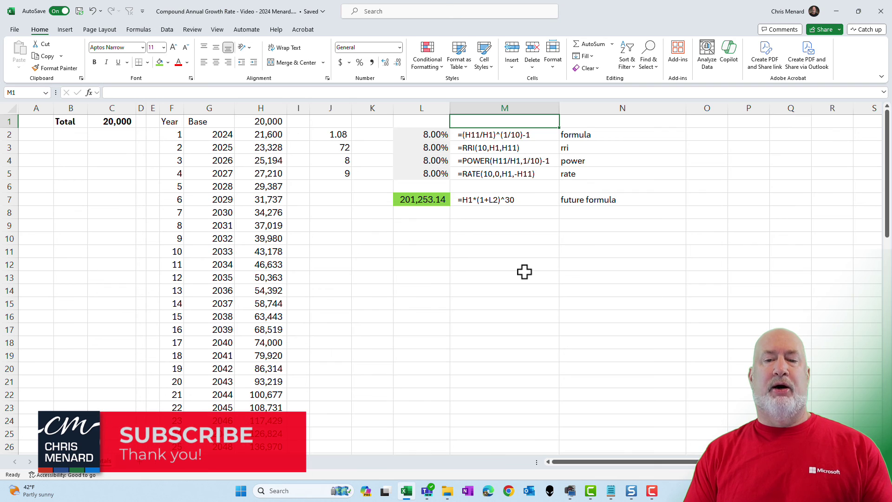
{"action": "left_click", "coordinate": [522, 145]}
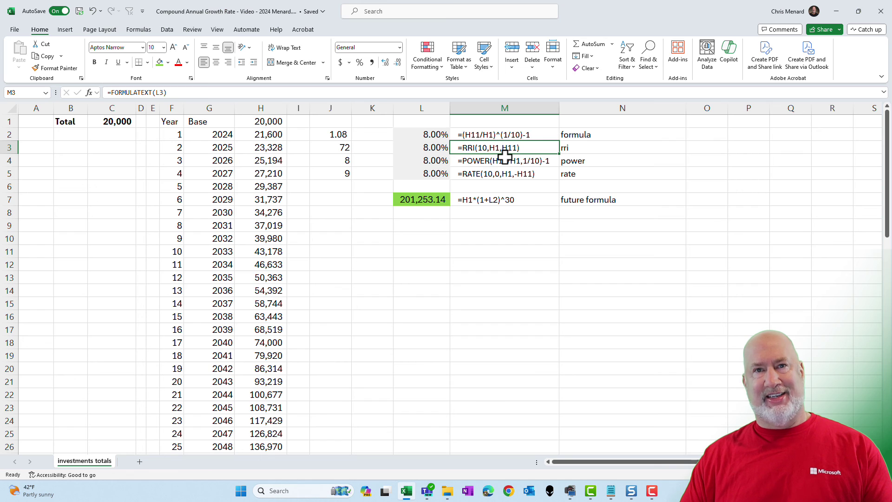
{"action": "left_click", "coordinate": [342, 132]}
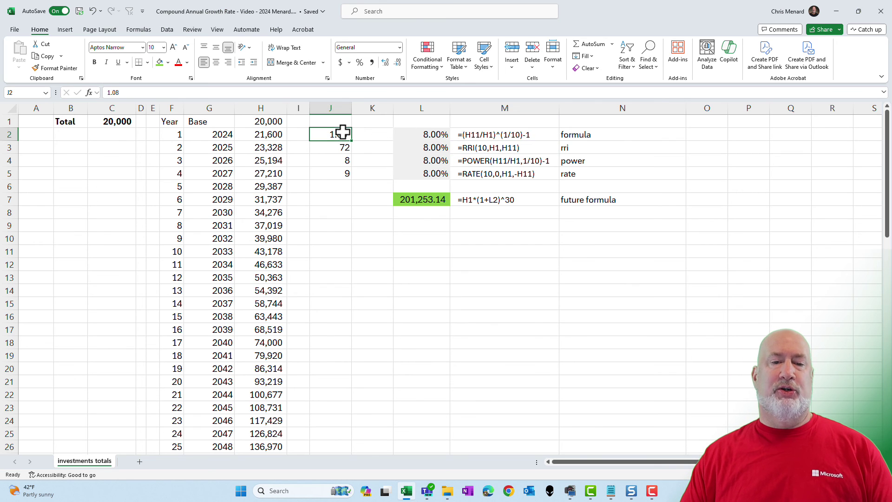